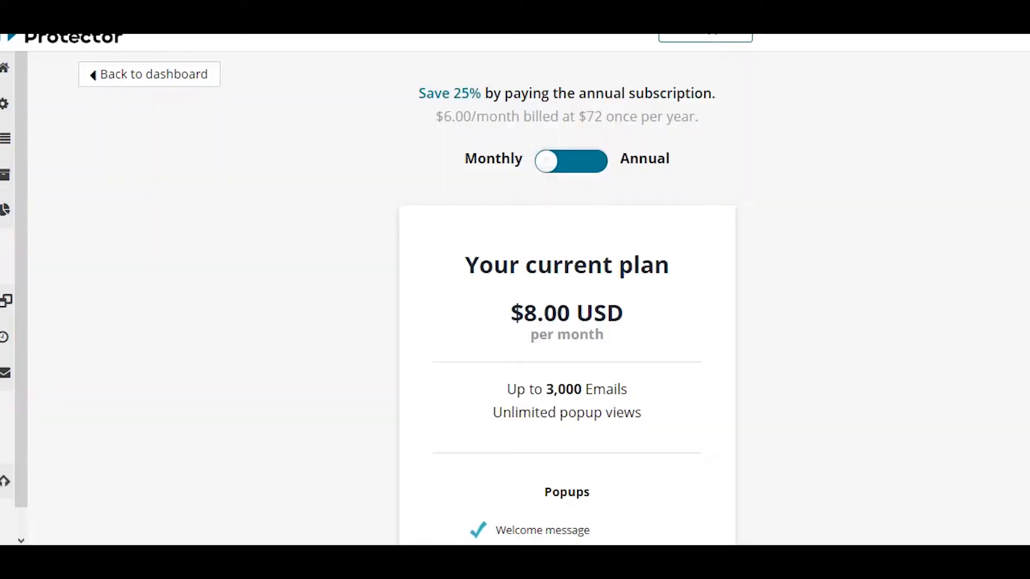
- Review the monthly price of the current subscription plan
left_click_drag(488, 320, 666, 348)
left_click(666, 348)
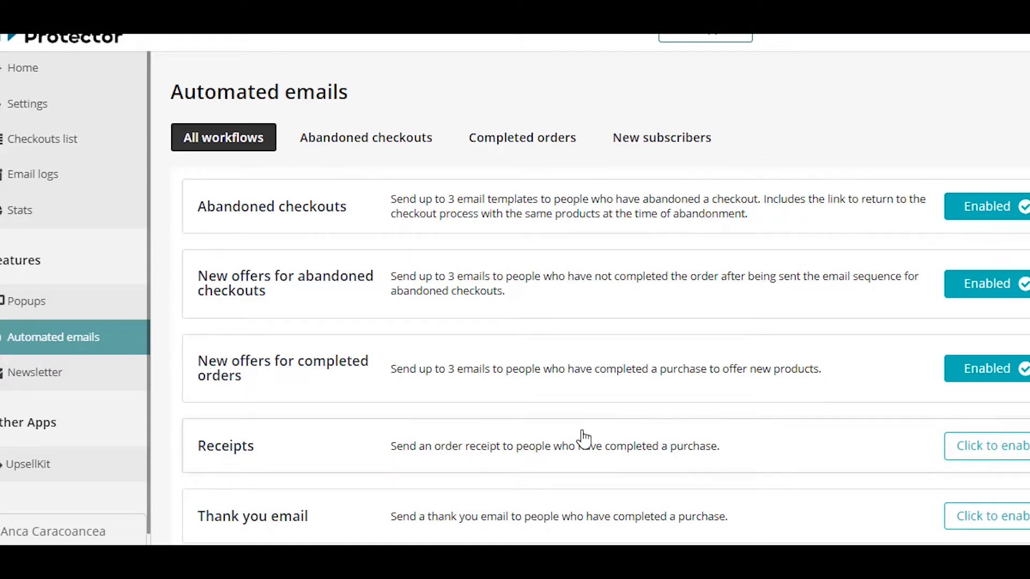
- Look through the list of automated email workflows and open the Abandoned checkouts workflow
scroll(579, 436, "down", 2)
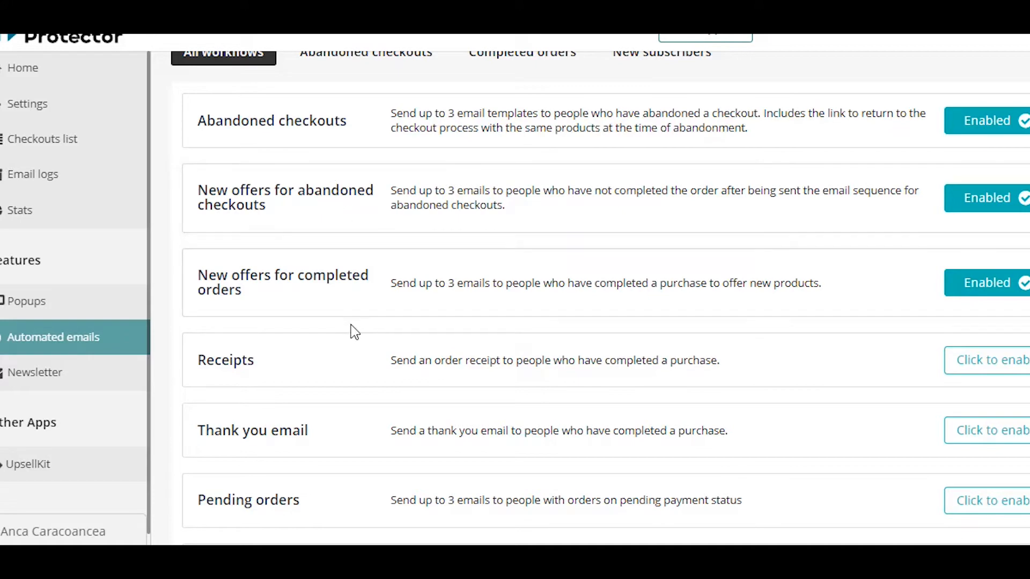
scroll(385, 367, "down", 5)
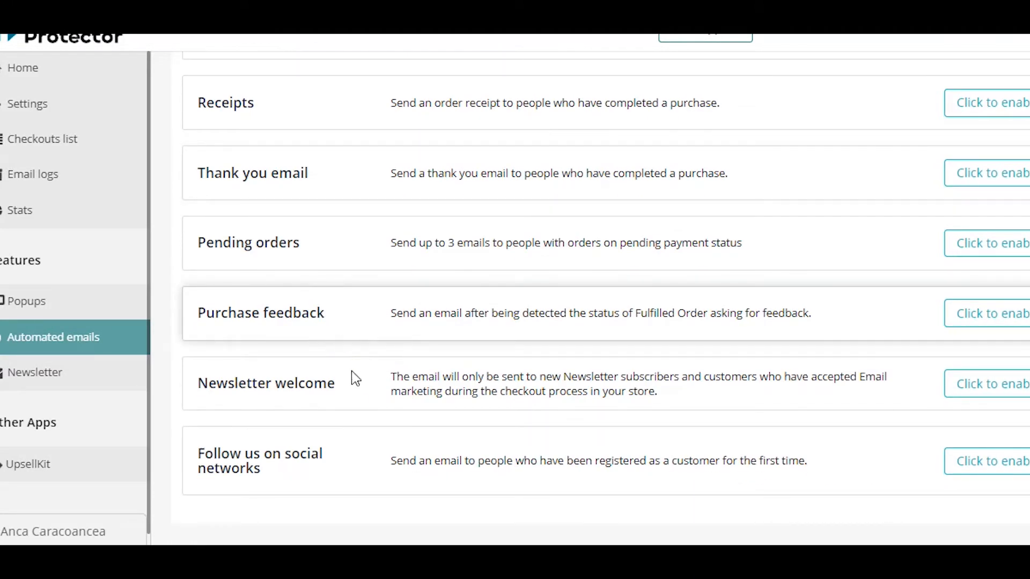
scroll(356, 410, "down", 1)
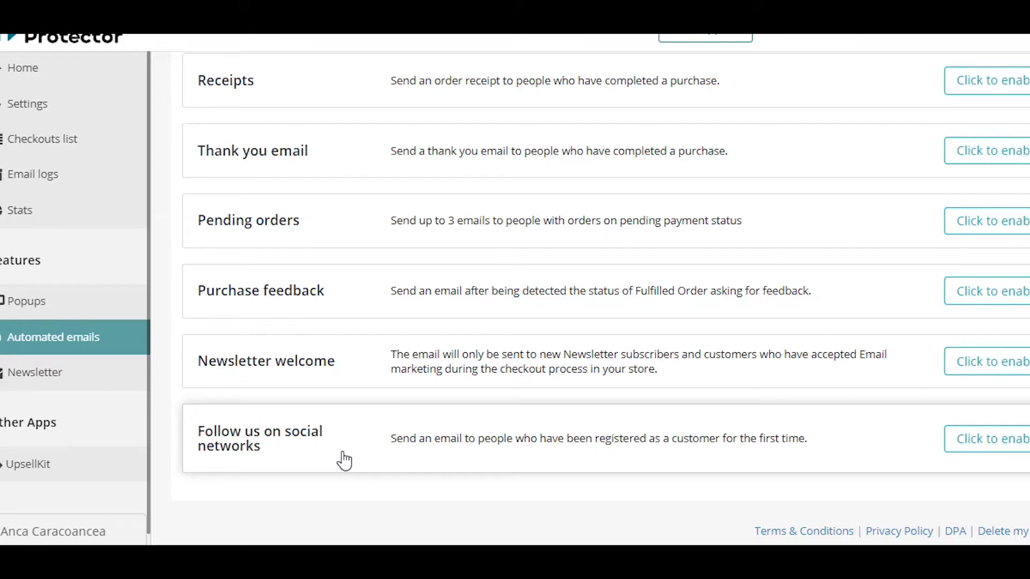
scroll(394, 341, "up", 5)
left_click(296, 103)
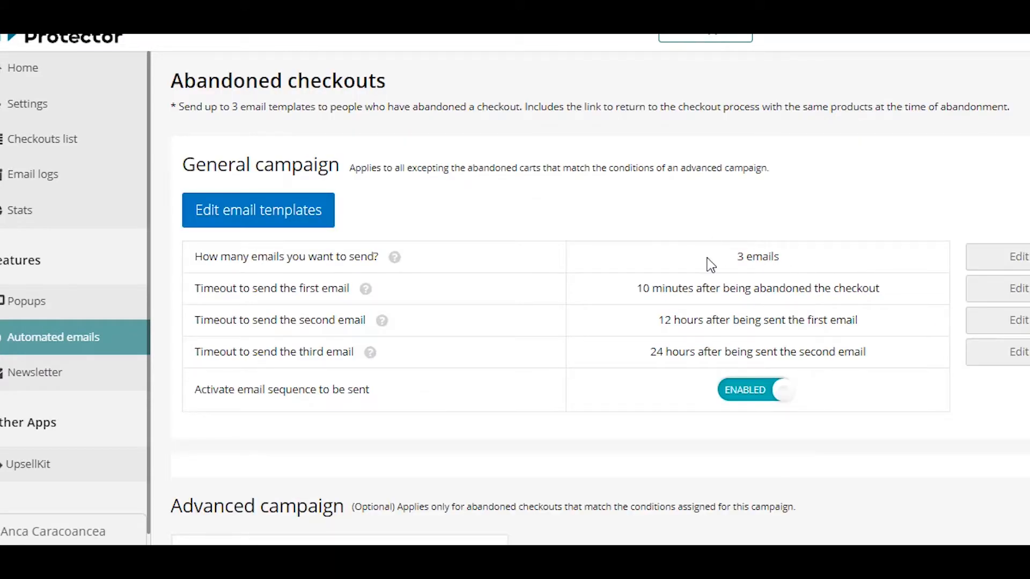
- Examine the general campaign's number of emails and the timeouts for sending the first, second and third email
left_click_drag(731, 258, 833, 268)
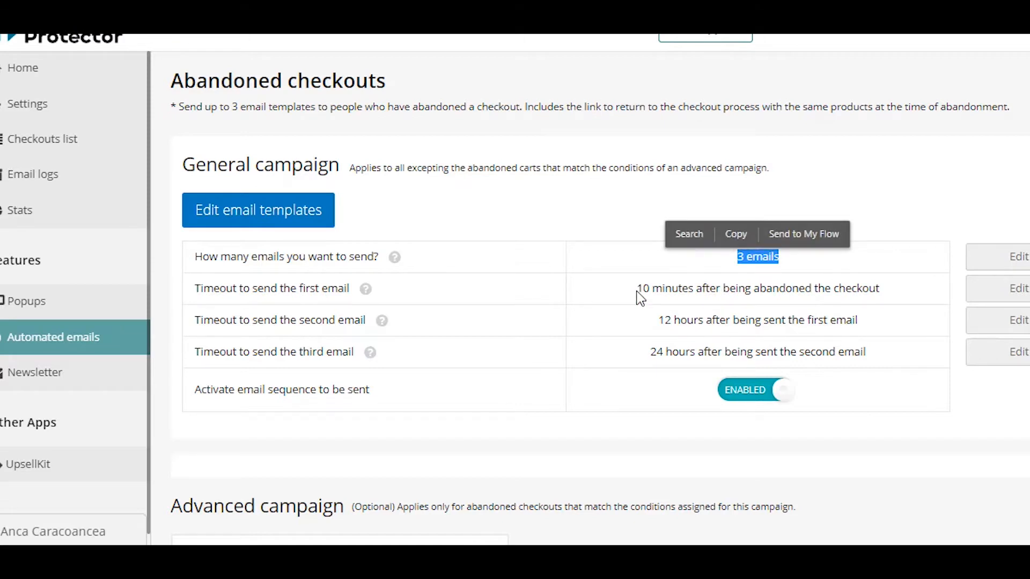
left_click(854, 310)
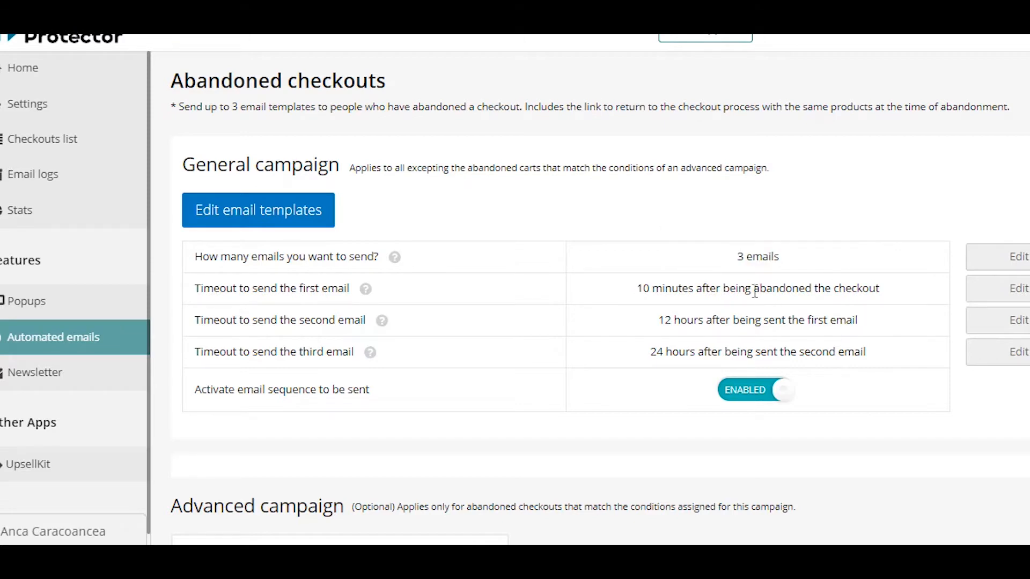
left_click_drag(755, 293, 884, 291)
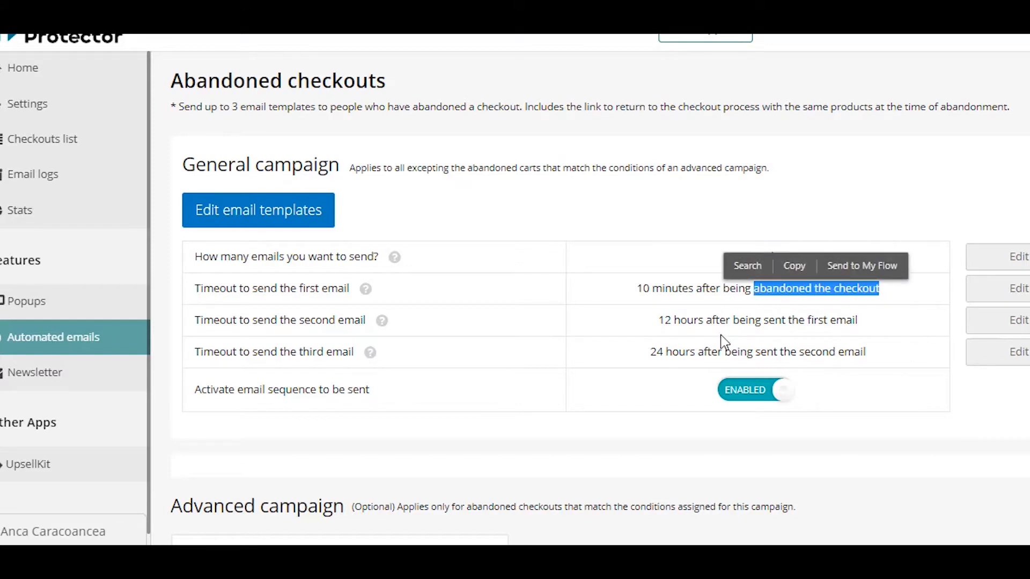
left_click_drag(659, 321, 742, 329)
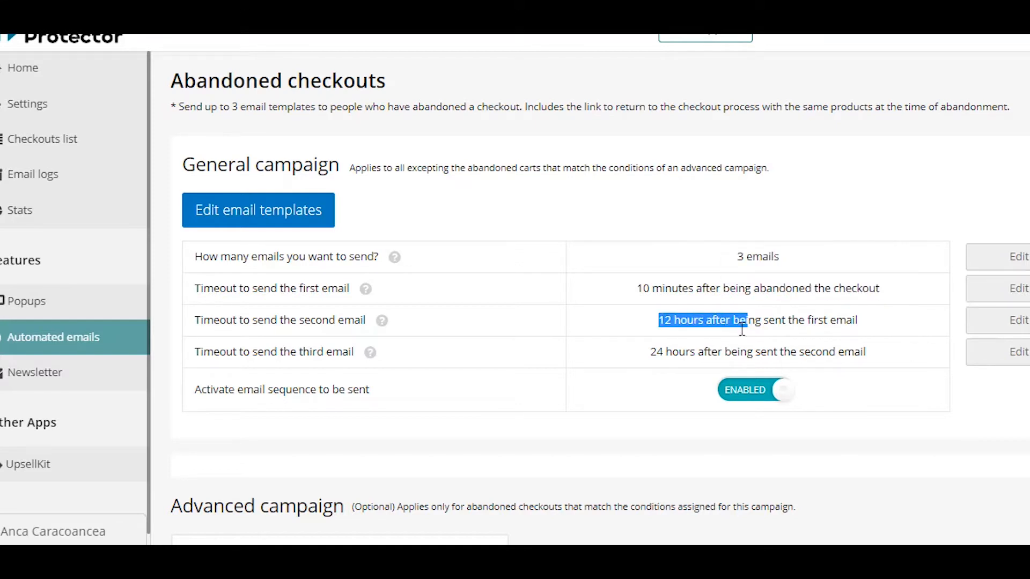
left_click_drag(651, 353, 776, 353)
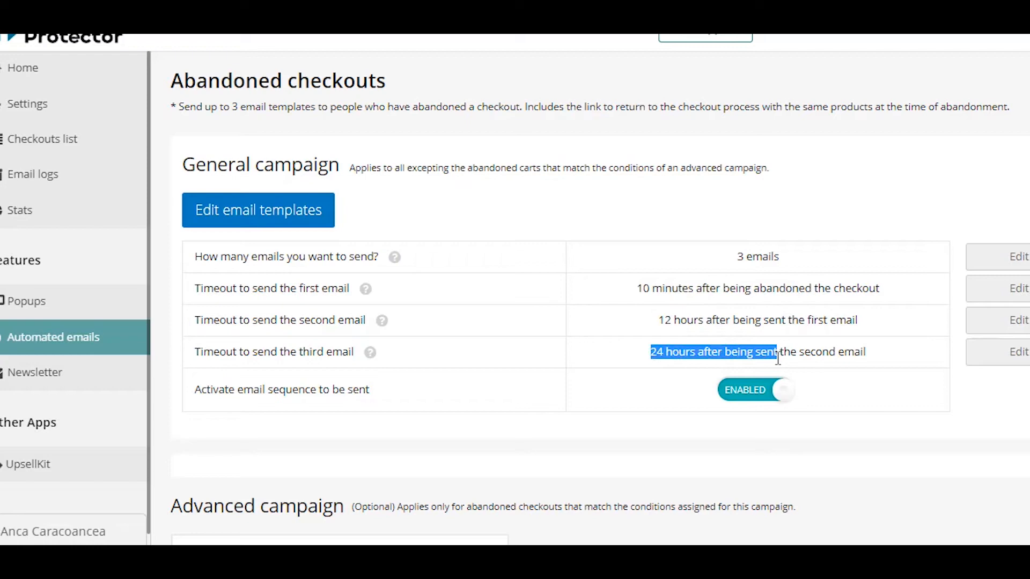
left_click(876, 369)
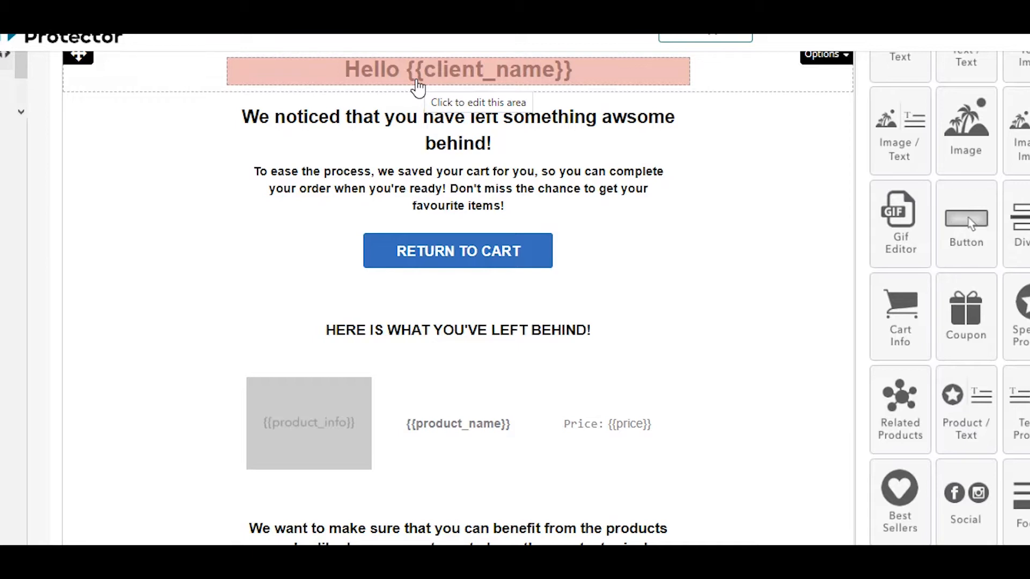
- Open the 10% off coupon in the first abandoned checkout email template for editing and browse the available coupon styles
scroll(504, 194, "down", 5)
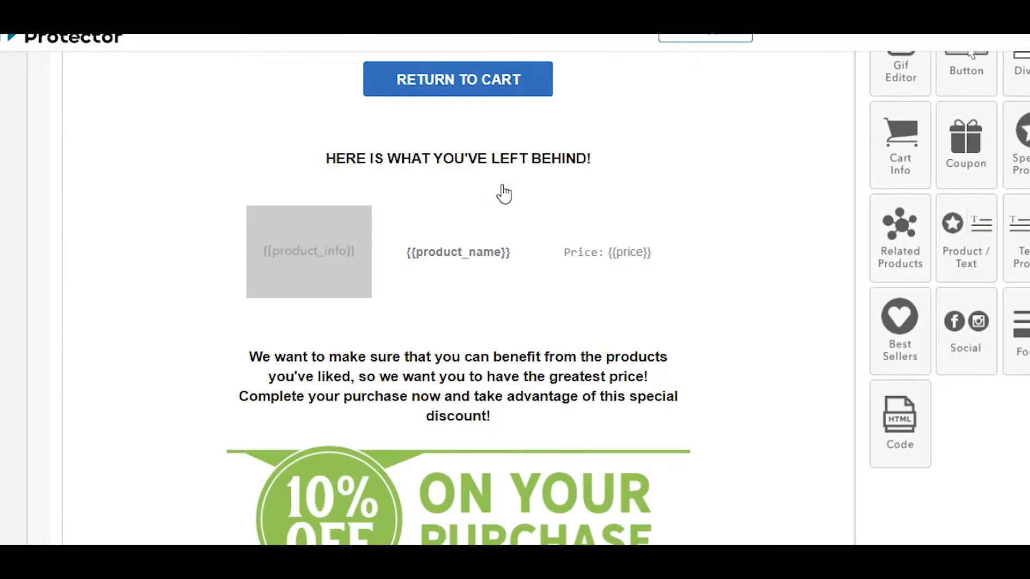
scroll(504, 194, "down", 2)
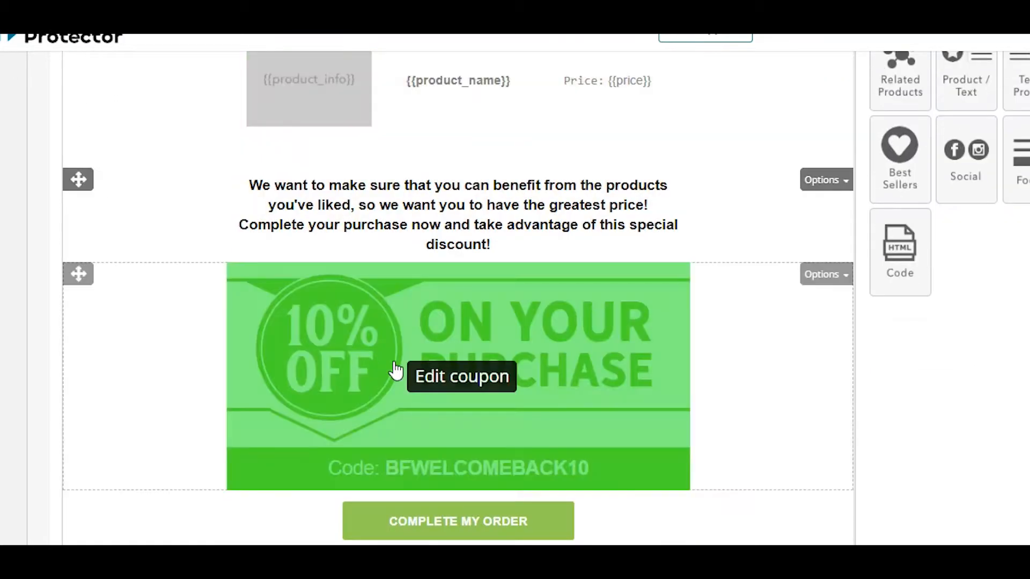
left_click(682, 338)
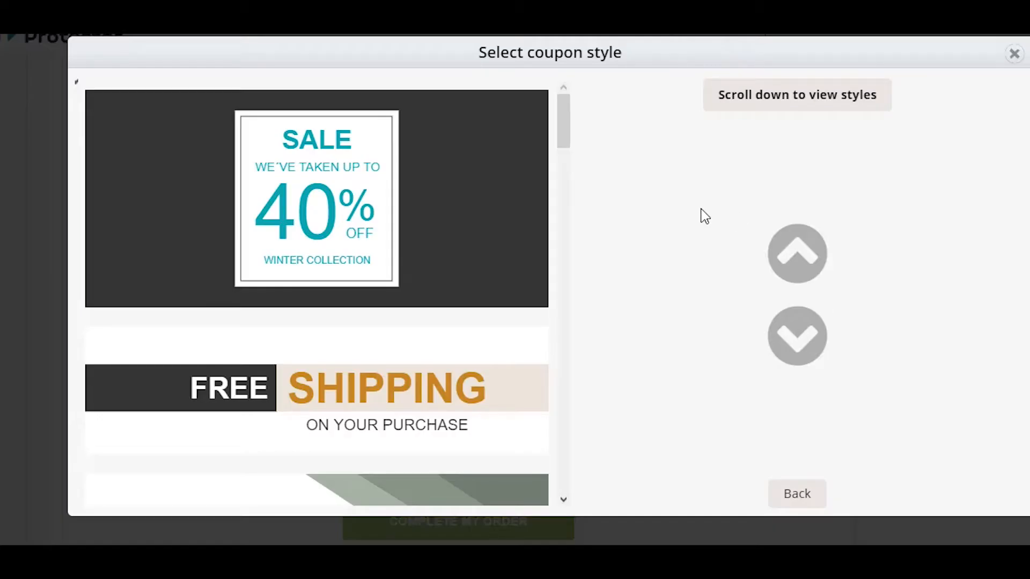
scroll(418, 185, "down", 3)
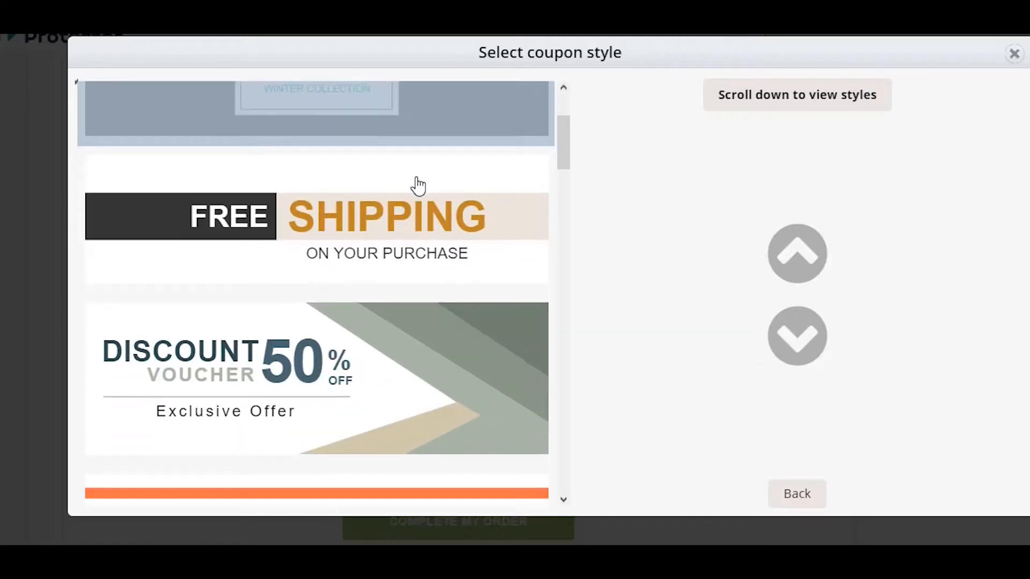
scroll(417, 185, "down", 2)
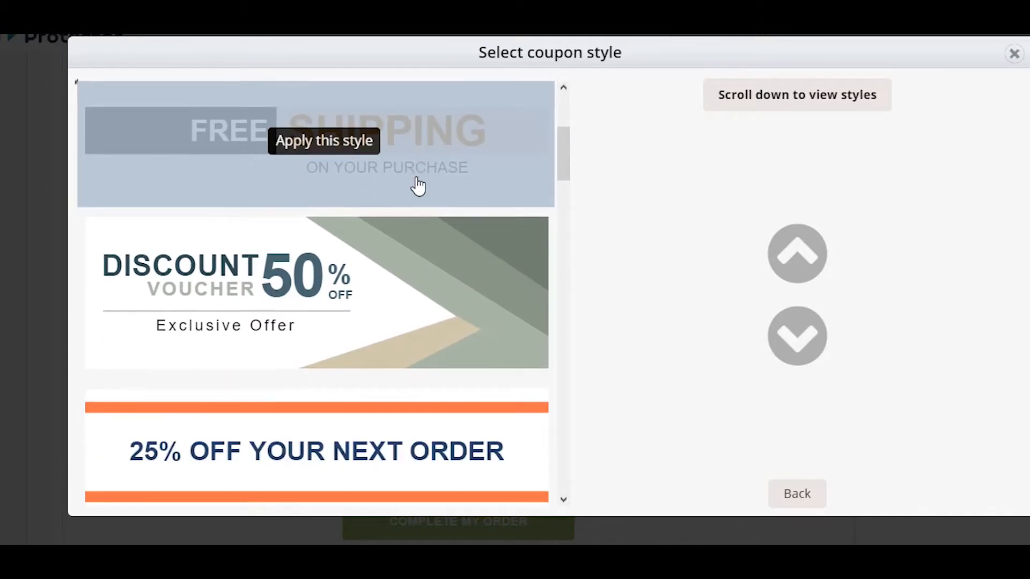
scroll(418, 185, "down", 4)
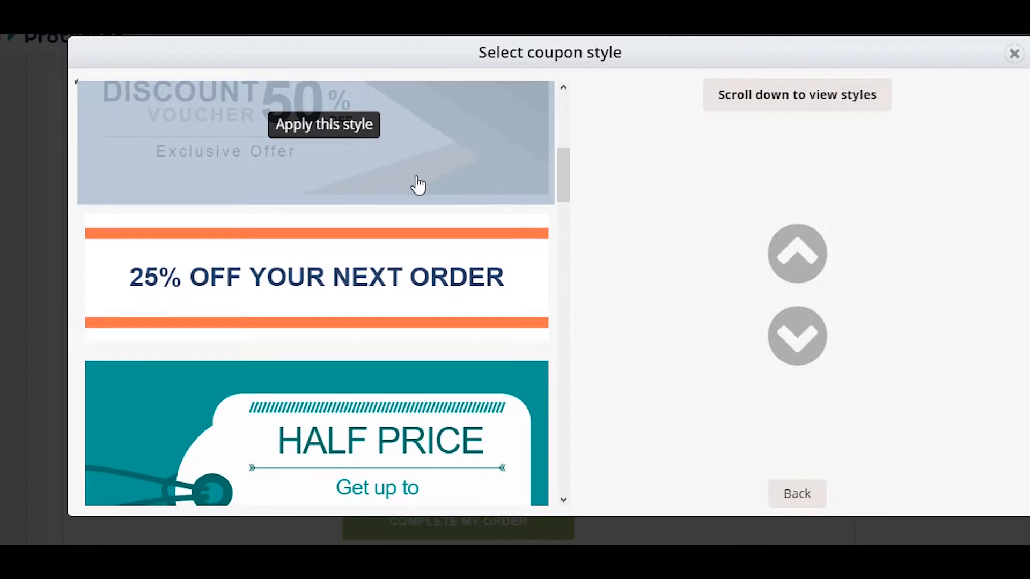
scroll(417, 185, "down", 4)
scroll(417, 185, "down", 2)
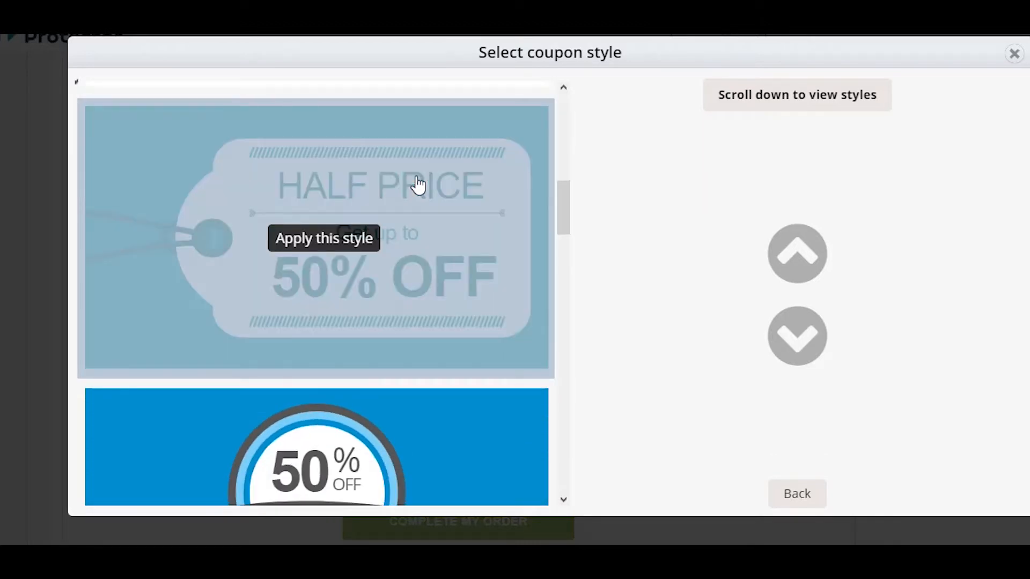
scroll(418, 185, "down", 2)
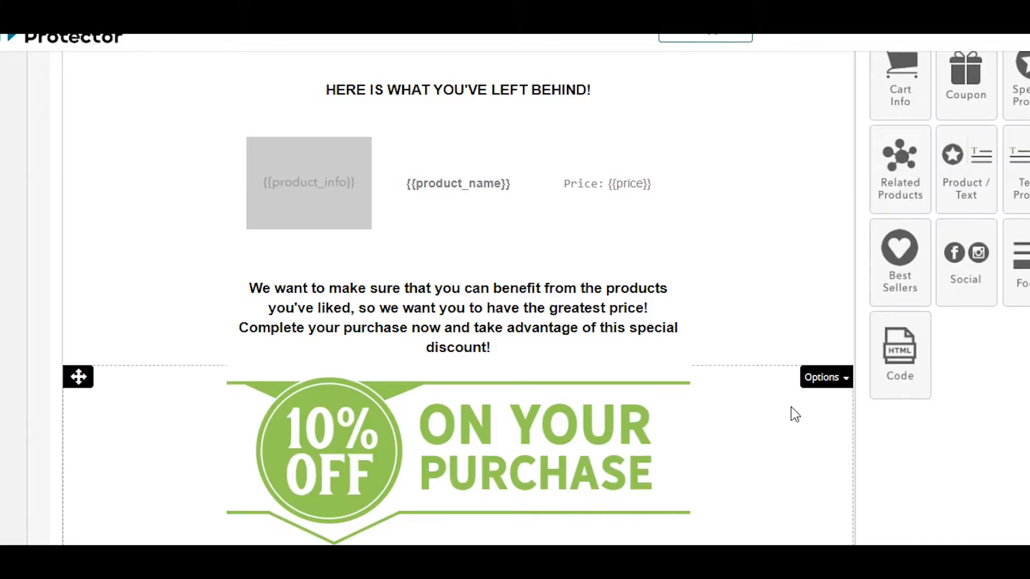
- Review the remaining content of the first email template and the text of the "Hi again" reminder email
scroll(791, 414, "down", 3)
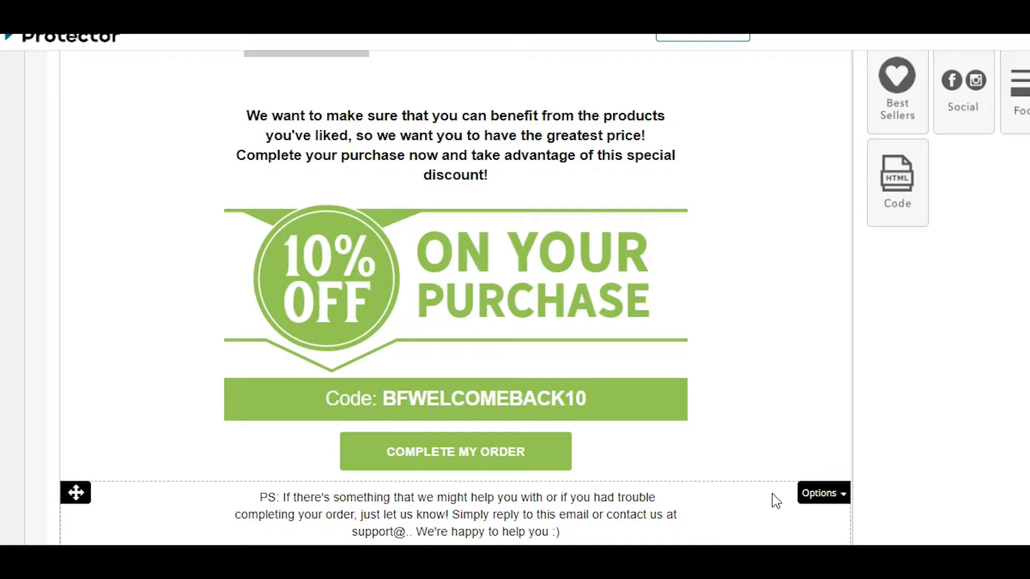
scroll(888, 371, "up", 8)
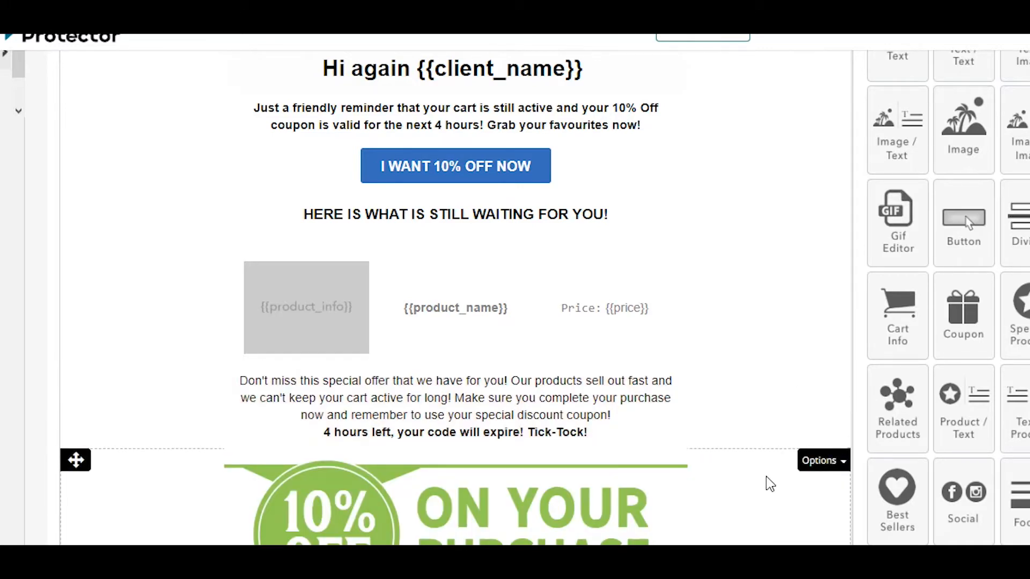
scroll(751, 472, "down", 2)
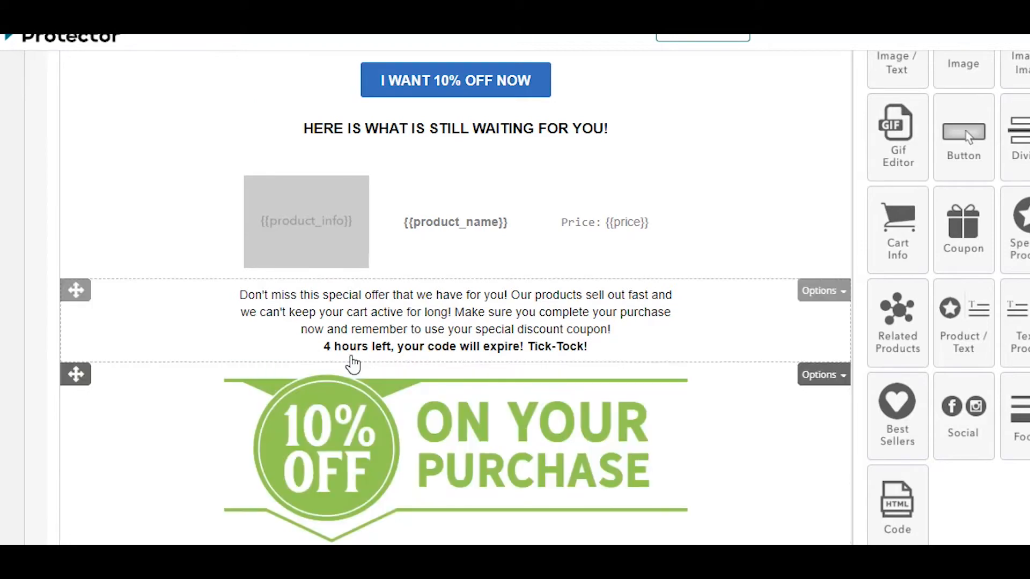
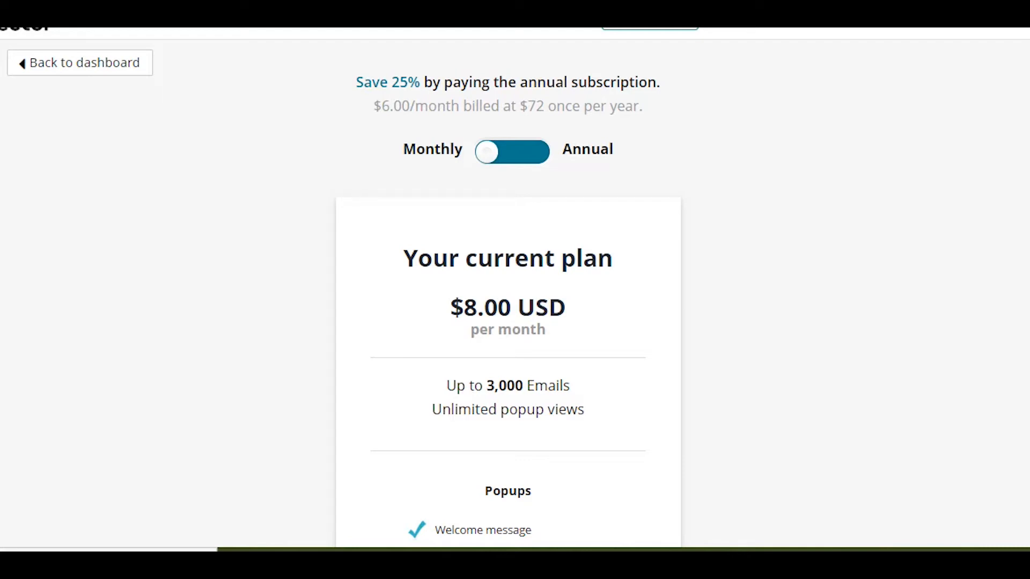
- Start a new newsletter campaign and look over the content of the Midnight Sale email template
left_click(21, 332)
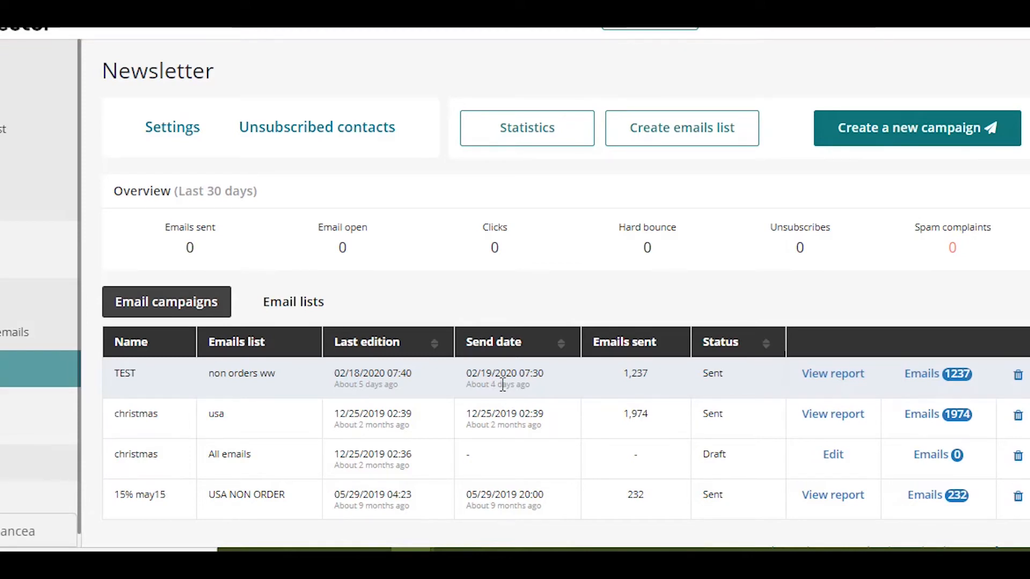
left_click(917, 128)
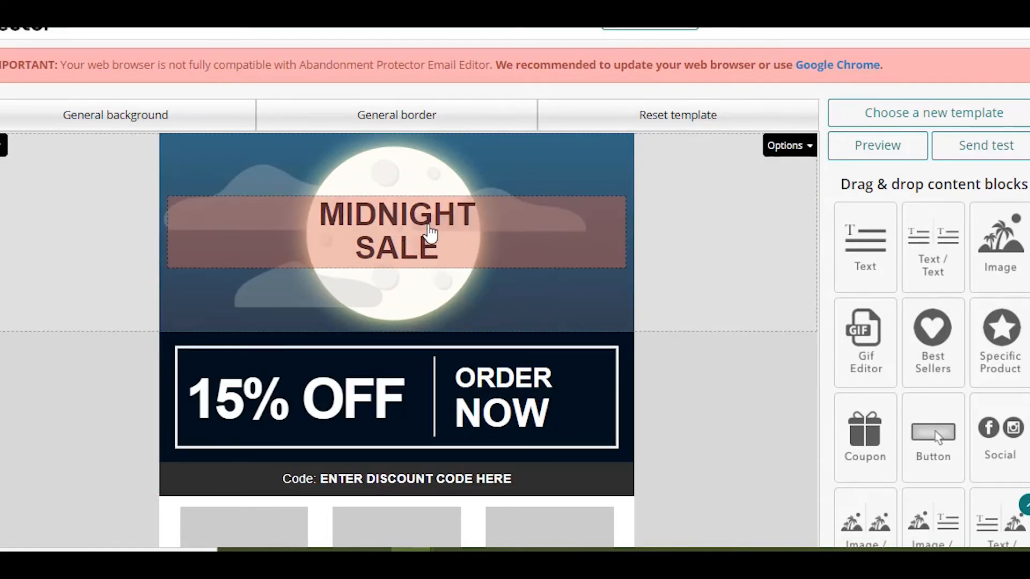
scroll(728, 265, "down", 2)
scroll(727, 265, "down", 5)
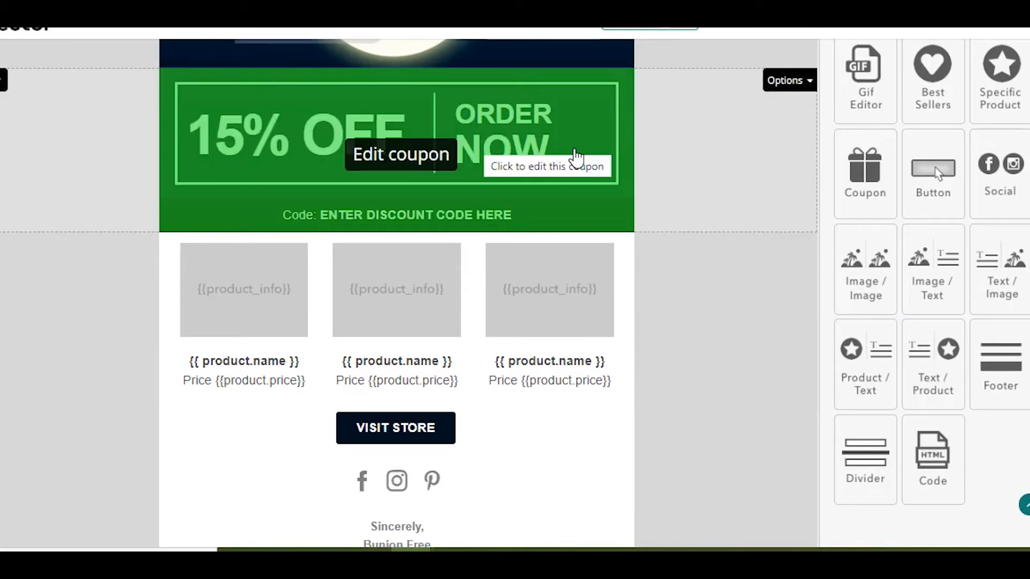
scroll(576, 158, "up", 5)
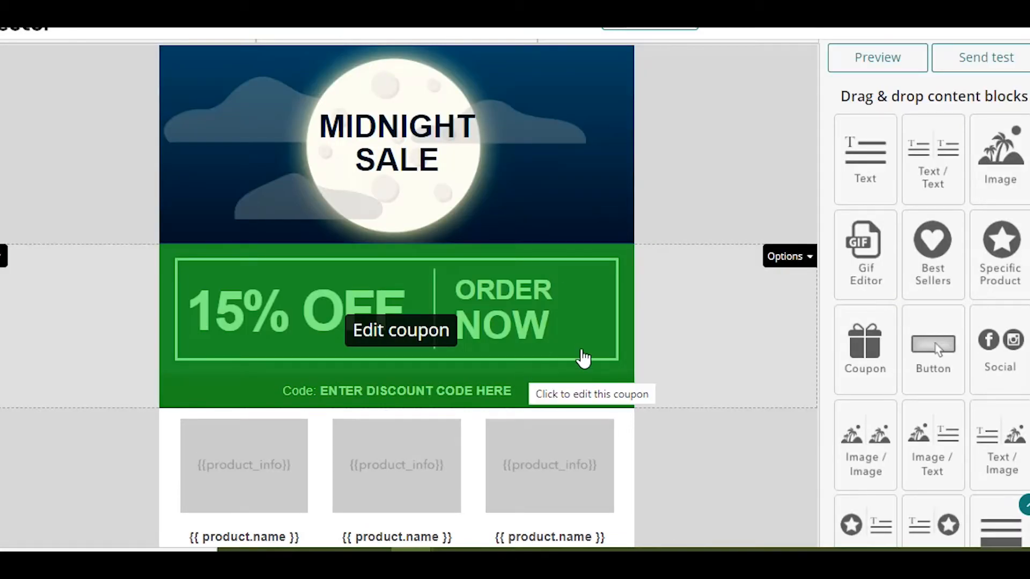
- Change the template's 15% off coupon to the Free Shipping On Your Purchase style
left_click(537, 342)
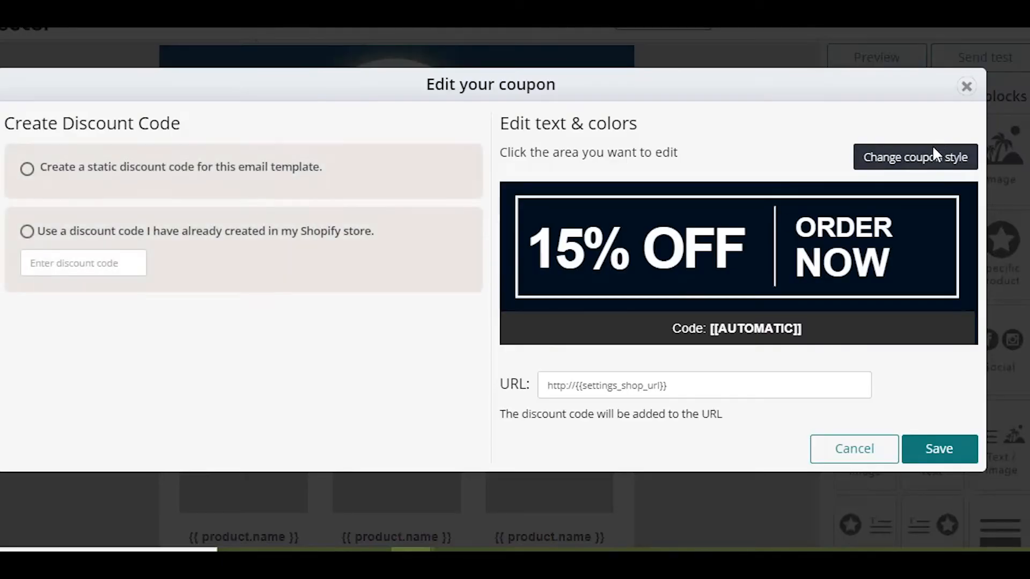
left_click(927, 169)
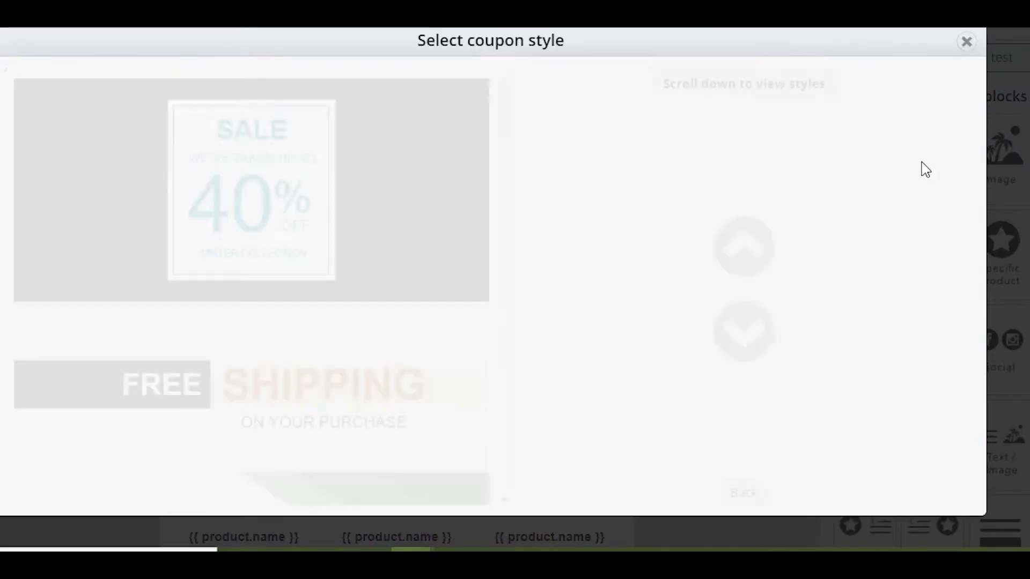
scroll(359, 312, "down", 2)
scroll(361, 304, "down", 2)
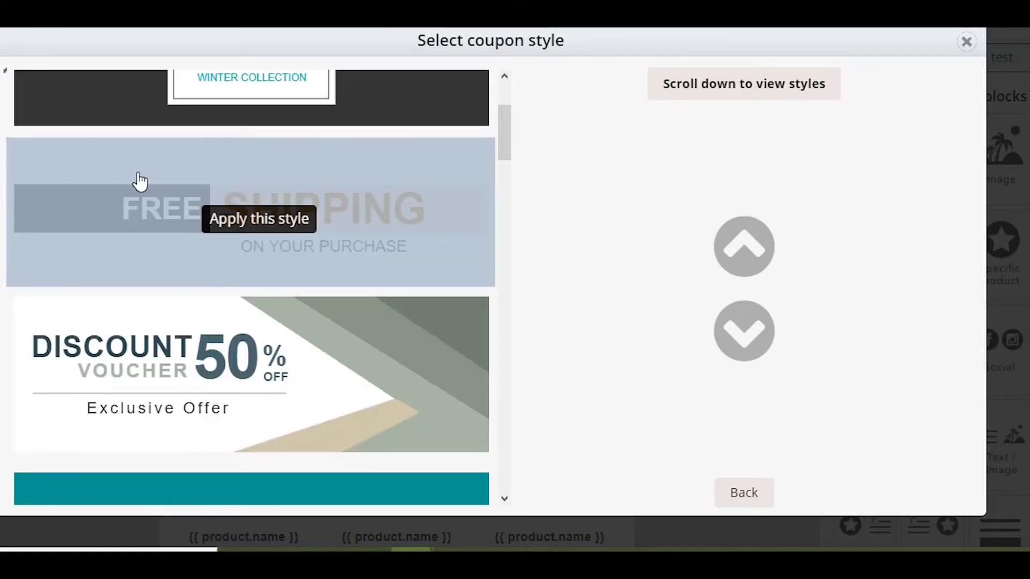
left_click(352, 223)
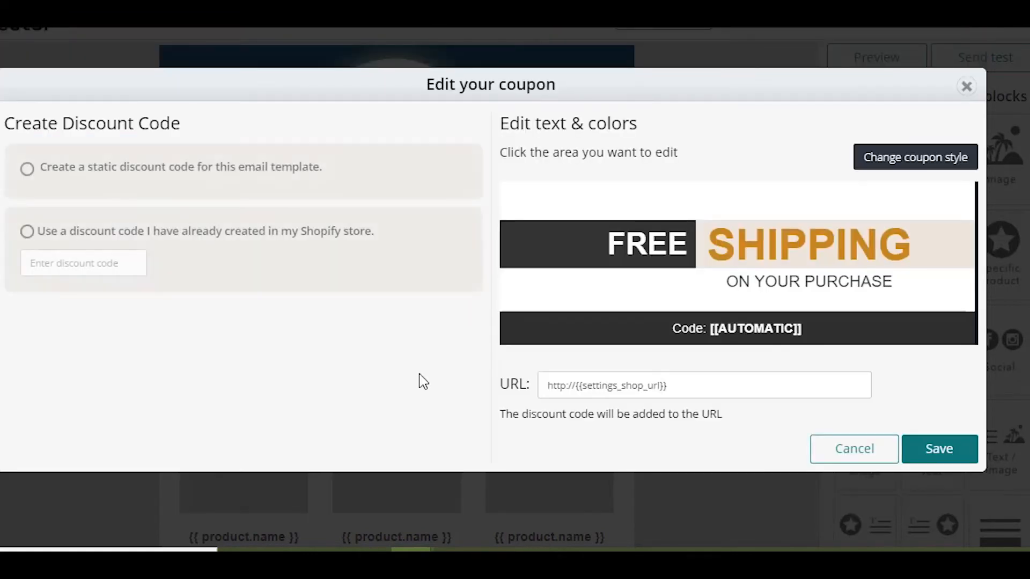
left_click(938, 456)
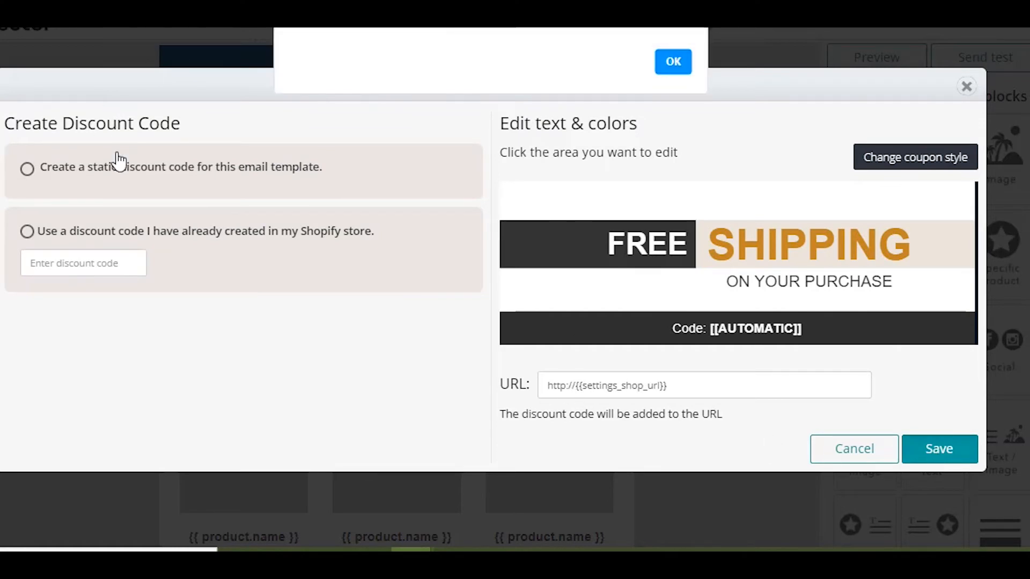
left_click(674, 50)
- Create a static discount code "free" with the Free shipping discount type for the coupon and save it
left_click(99, 171)
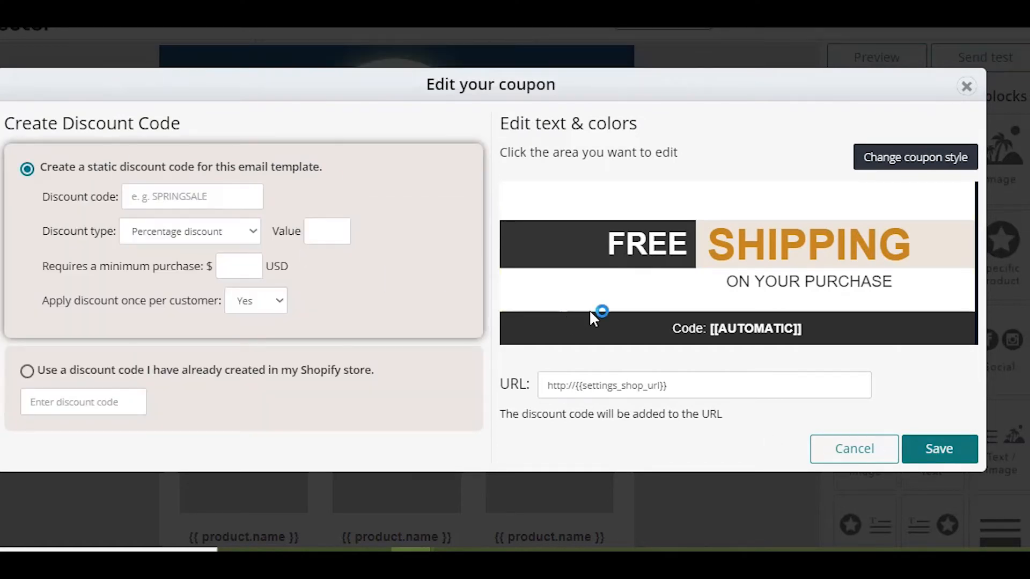
left_click(252, 231)
left_click(226, 281)
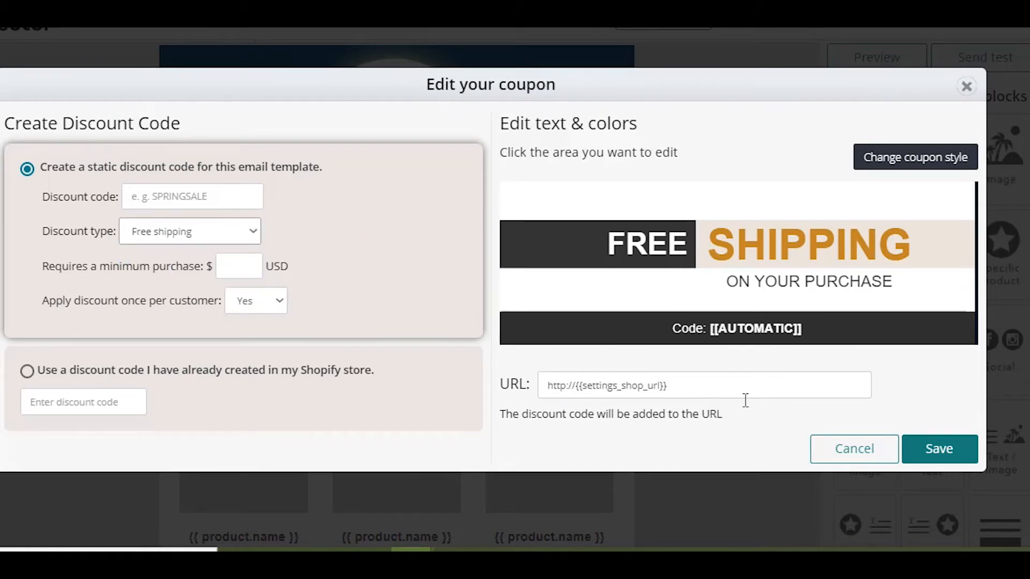
left_click(939, 456)
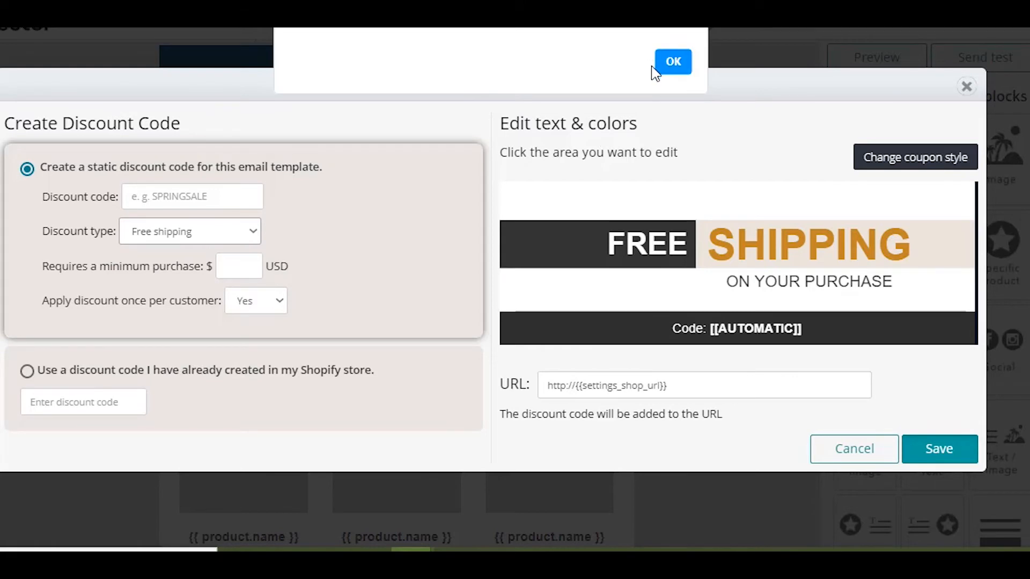
left_click(672, 64)
left_click(210, 198)
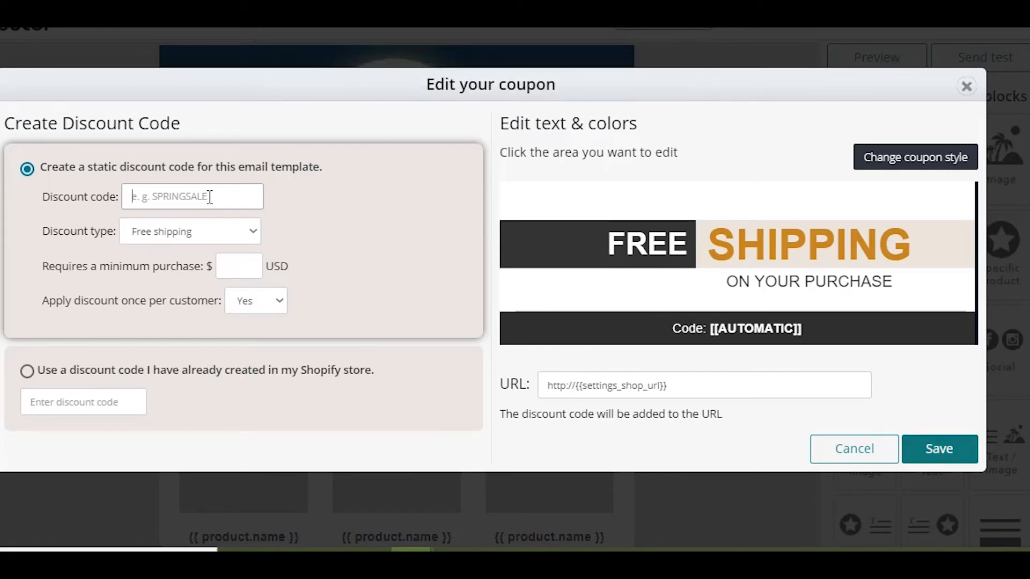
type("free")
left_click(975, 458)
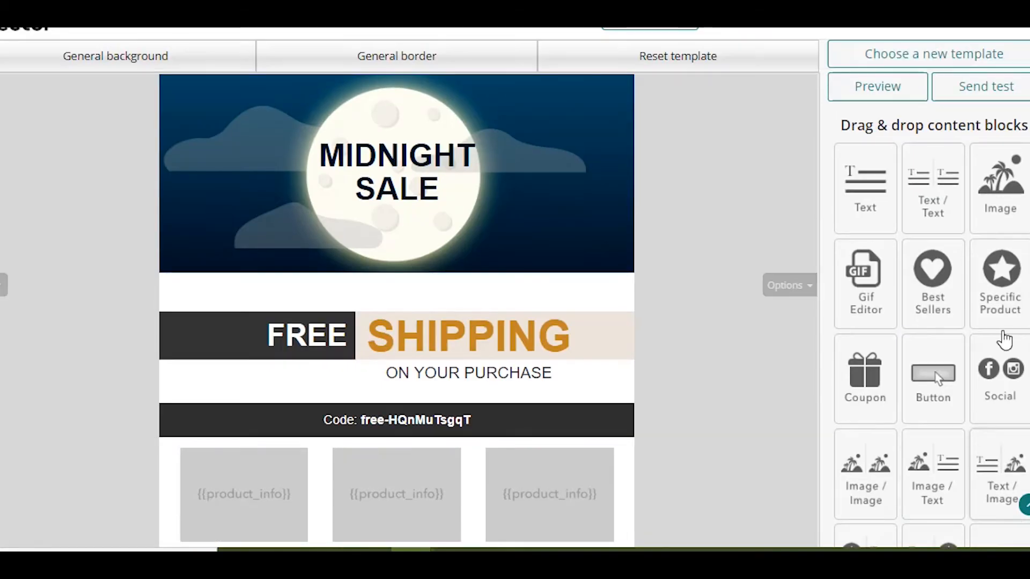
- Add a text block between the Midnight Sale header and the coupon reading "This offer will last only for today!"
left_click_drag(865, 211, 446, 362)
left_click(512, 297)
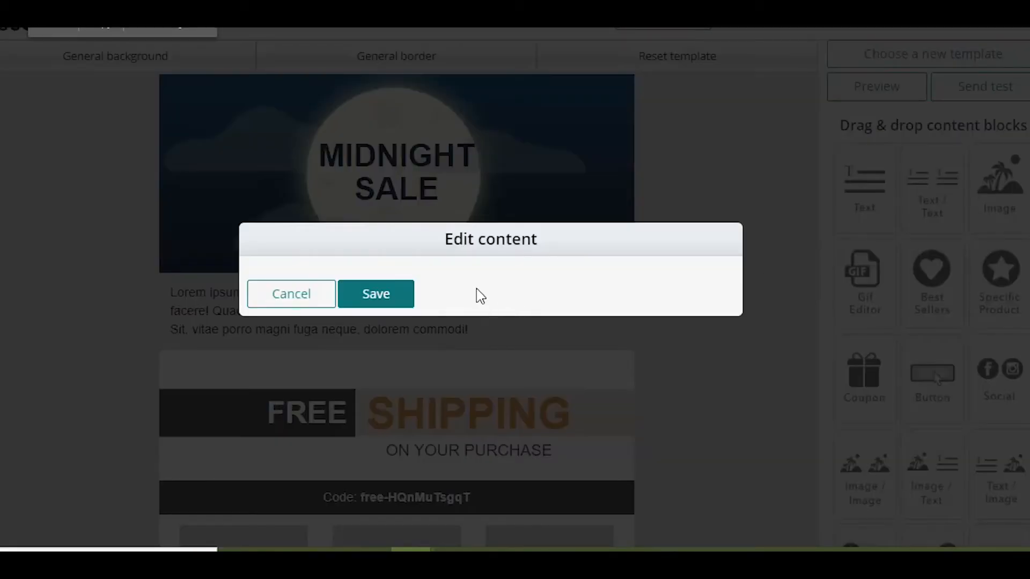
key("ctrl+a")
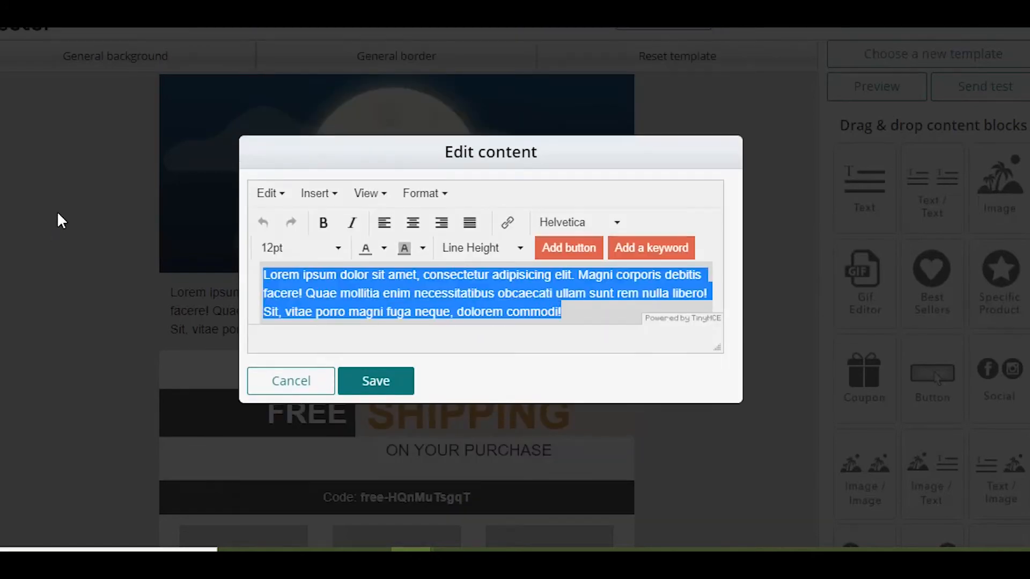
type("Th")
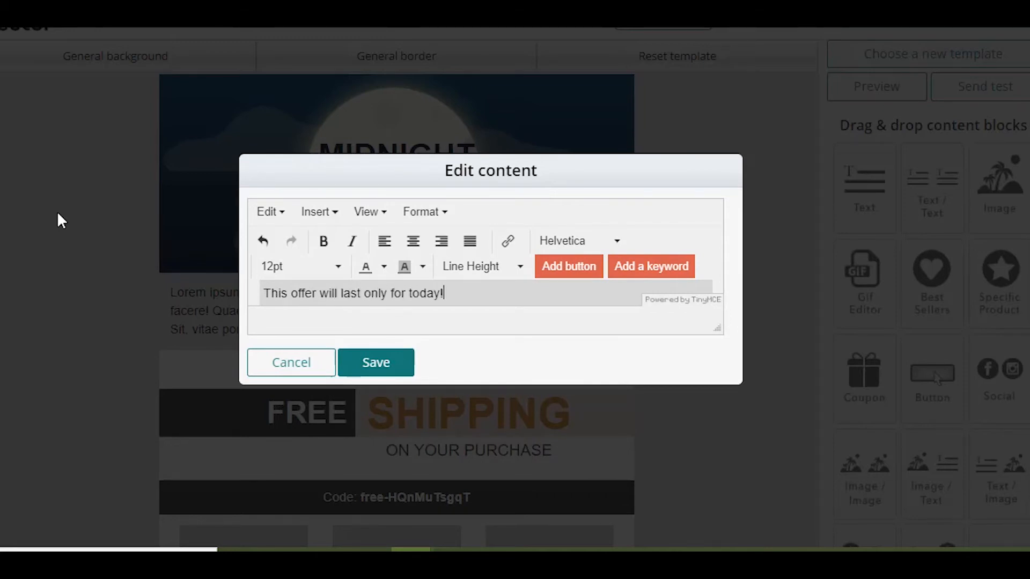
- Make the offer line bold, centered and 22pt, and save the text block
double_click(466, 287)
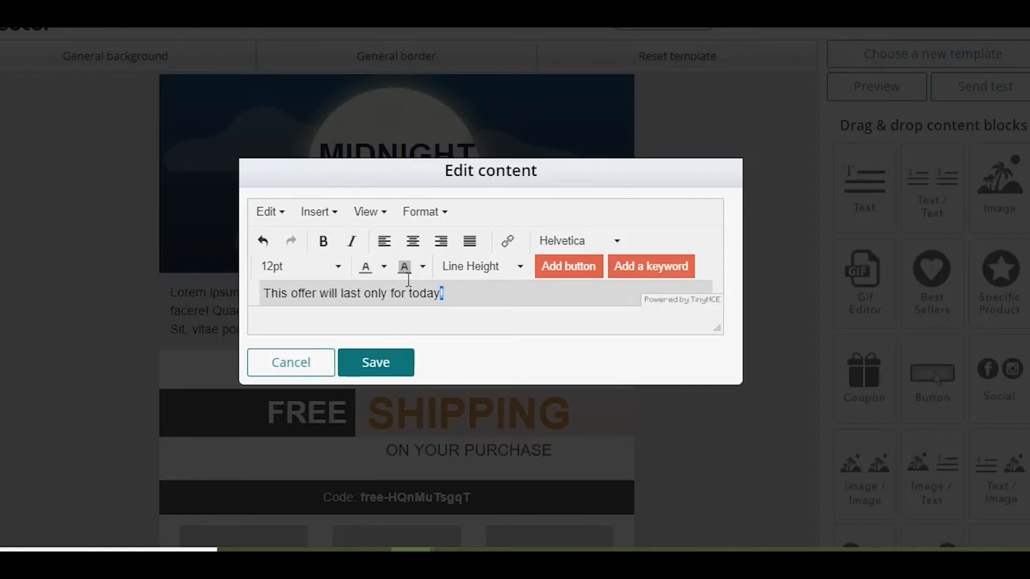
triple_click(464, 287)
left_click(413, 241)
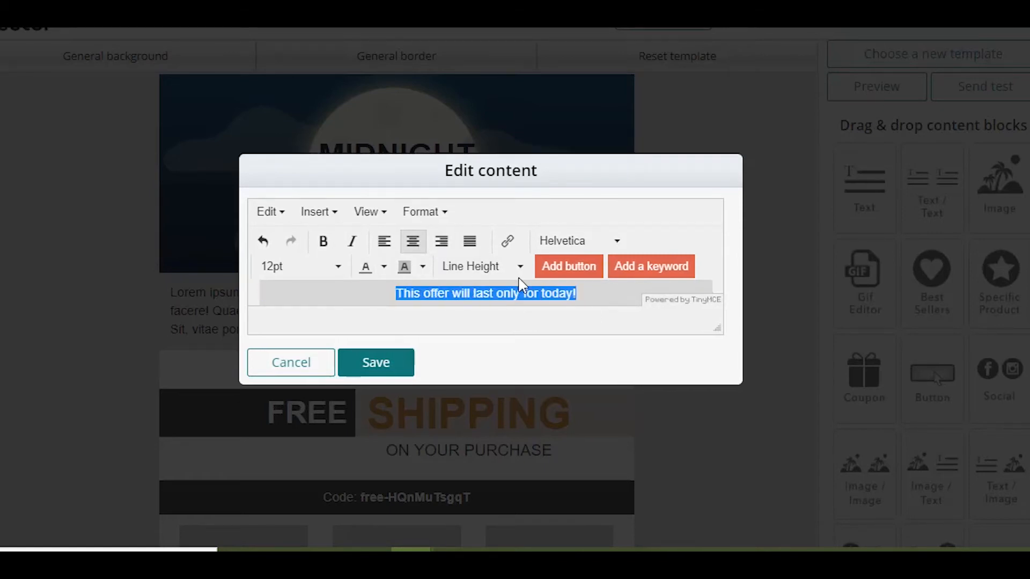
left_click(274, 266)
left_click(303, 461)
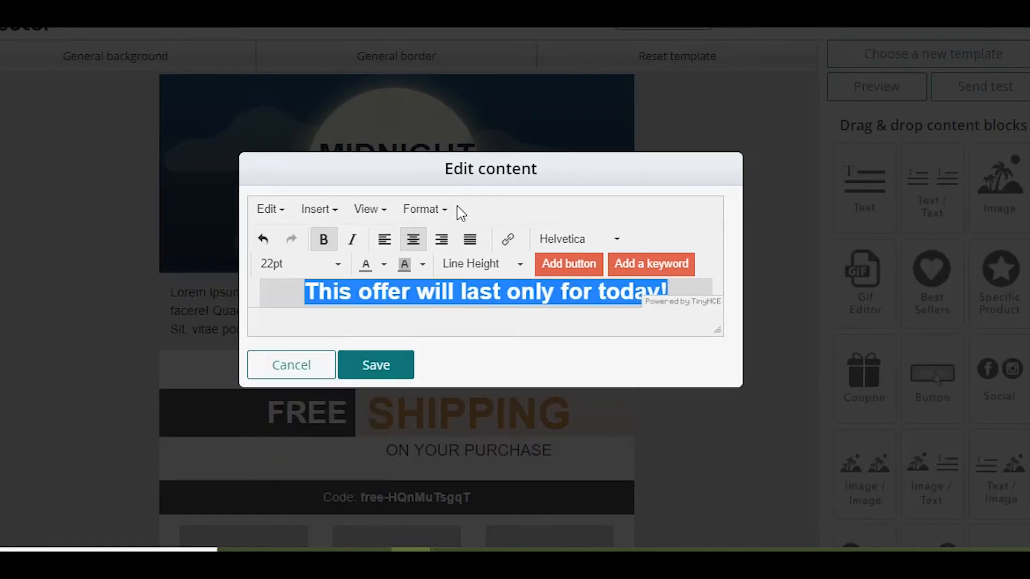
left_click(390, 371)
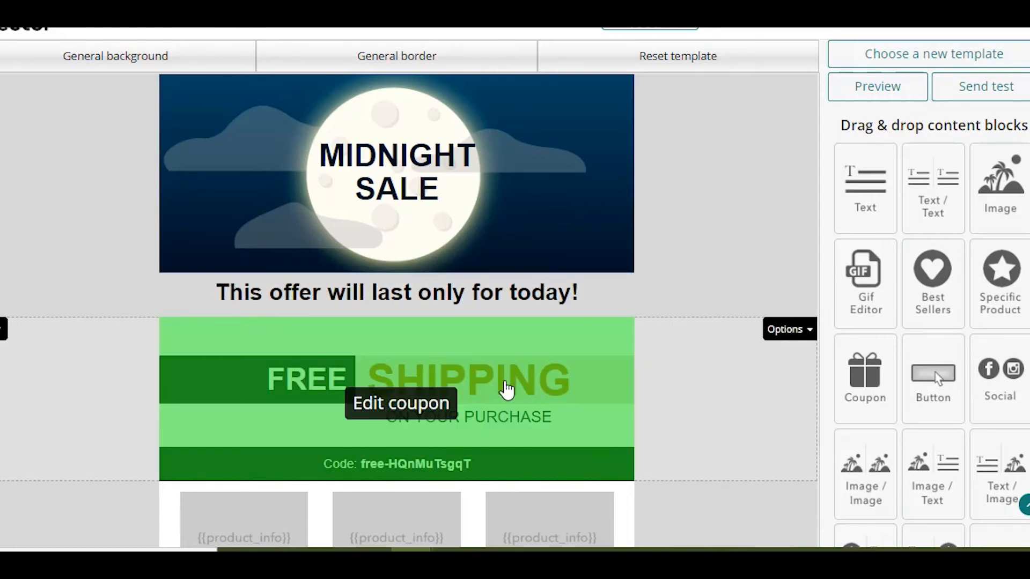
- Change the best sellers block to the layout with one large product image beside its name and price, and save it
scroll(643, 370, "down", 2)
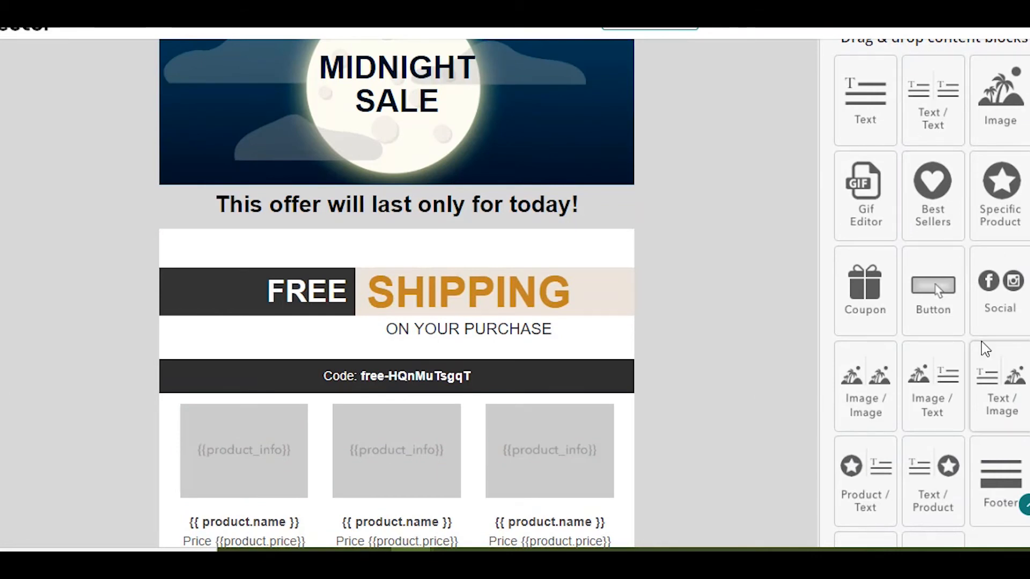
mouse_move(955, 393)
left_mouse_down()
mouse_move(945, 394)
mouse_move(959, 374)
left_mouse_up()
scroll(989, 352, "down", 4)
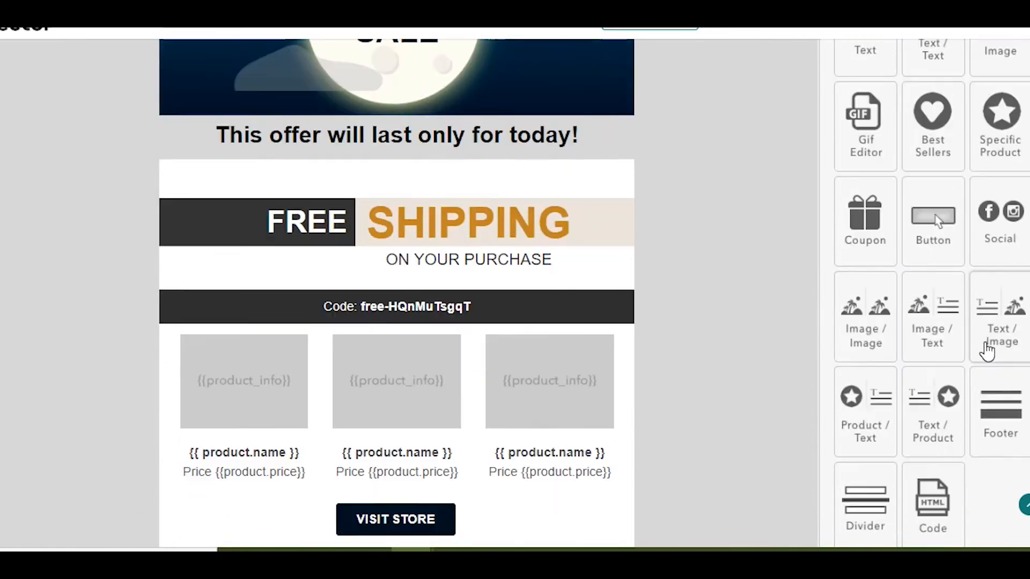
scroll(501, 322, "up", 6)
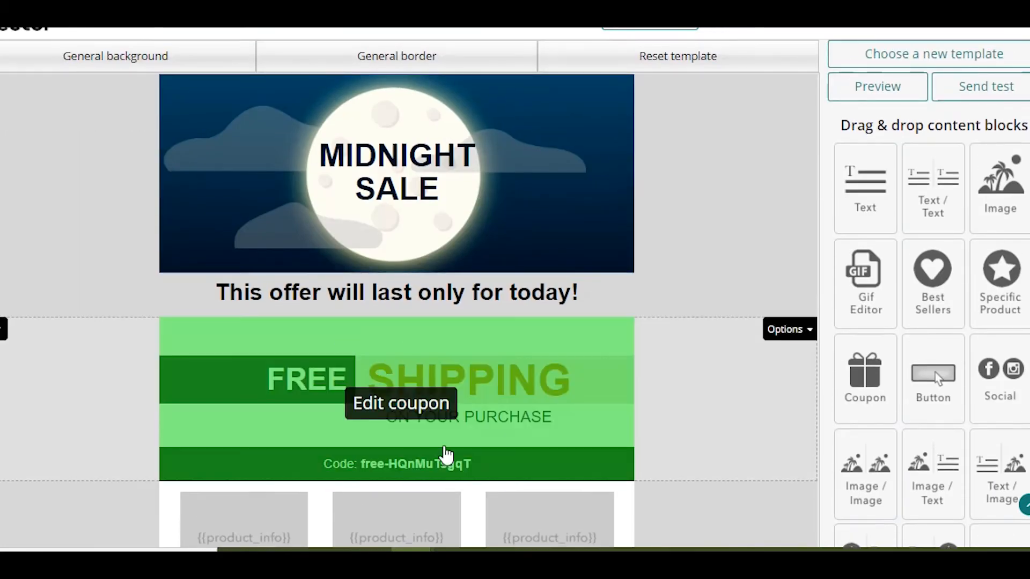
scroll(502, 179, "down", 5)
scroll(470, 321, "up", 2)
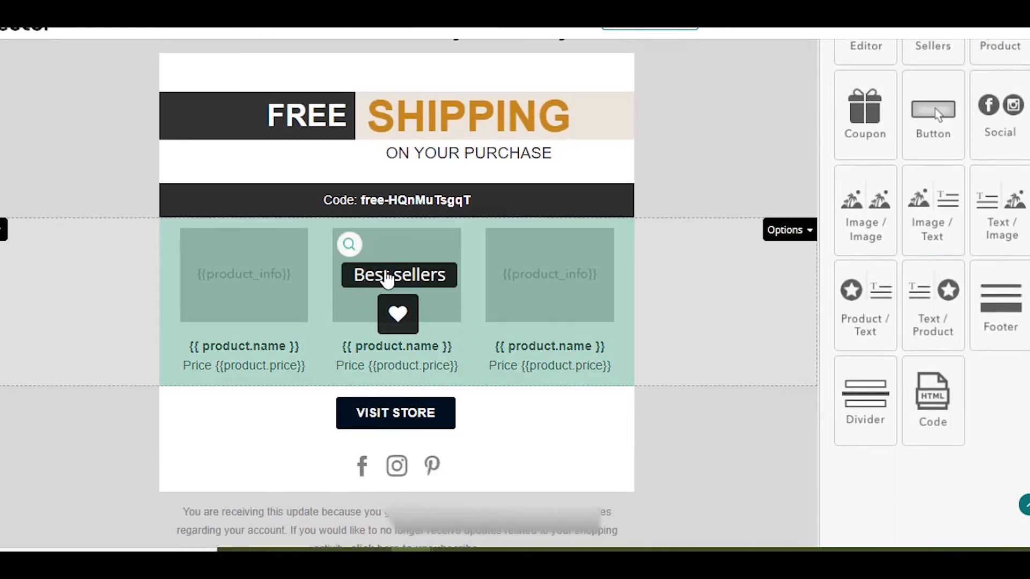
left_click(402, 277)
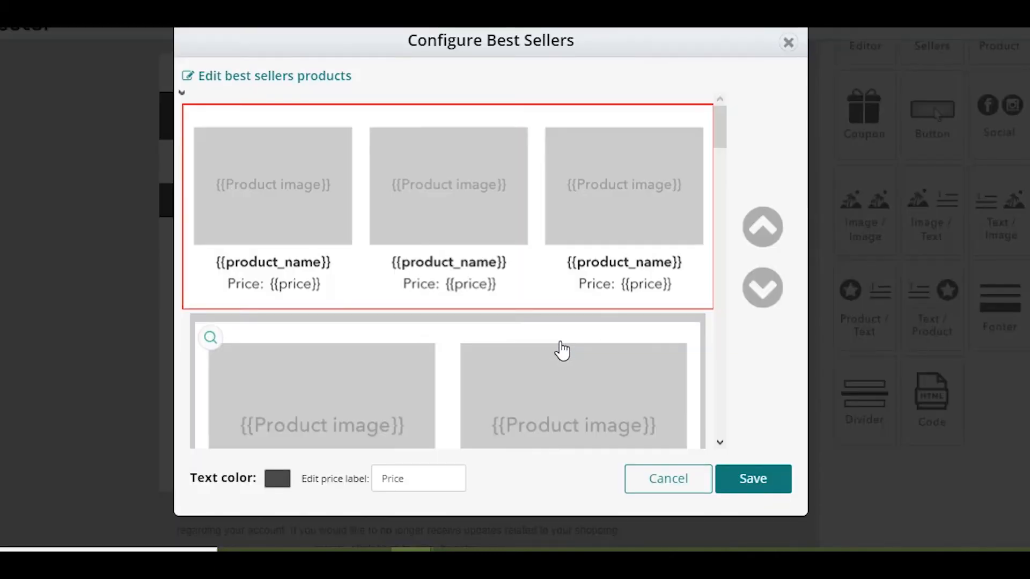
scroll(598, 375, "down", 8)
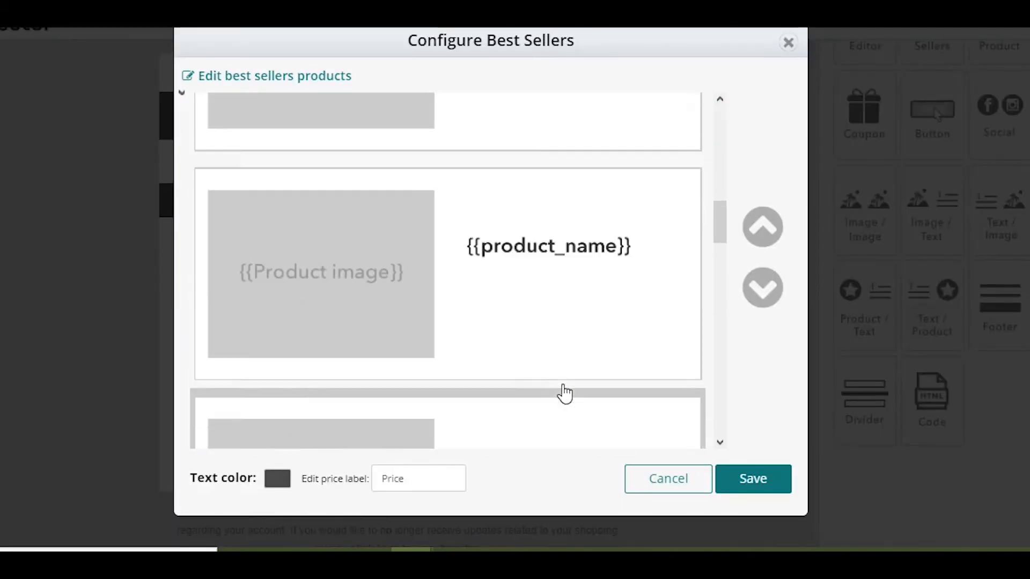
scroll(532, 343, "up", 2)
left_click(643, 427)
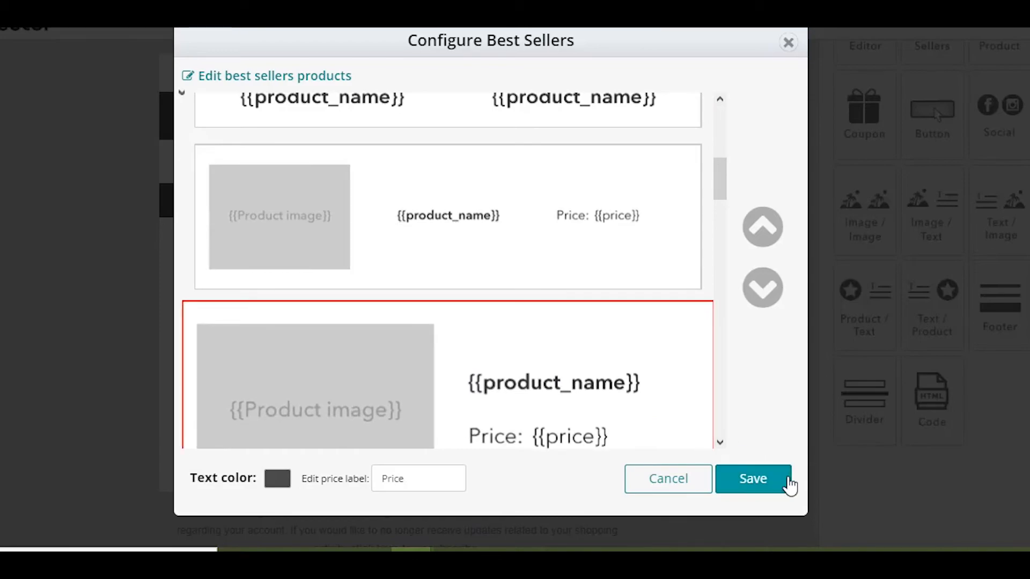
left_click(754, 479)
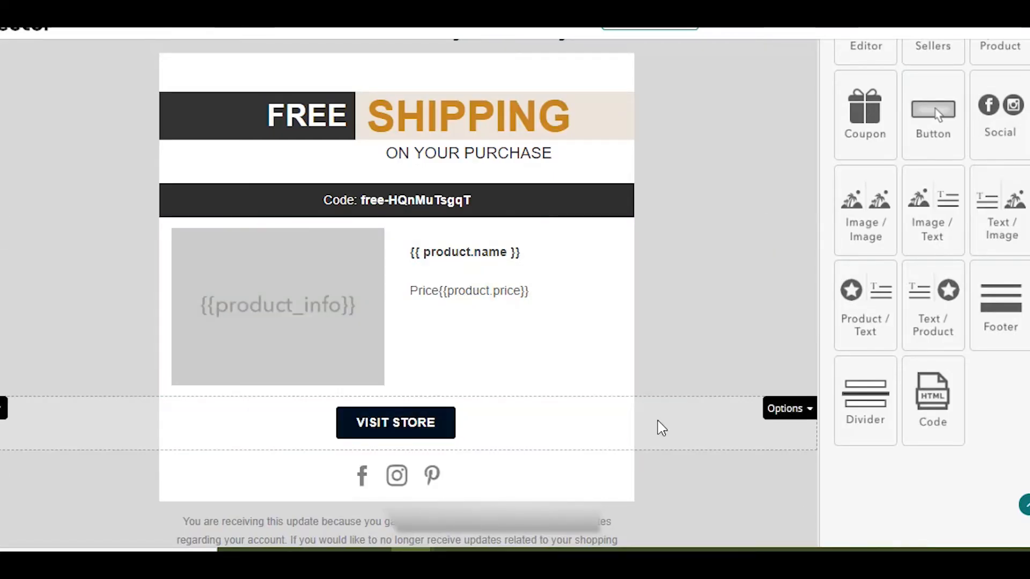
- Add a text block between the coupon and the best sellers block reading "We only have 50 pieces left!"
scroll(912, 118, "up", 2)
scroll(901, 215, "up", 4)
left_click_drag(876, 133, 470, 335)
left_click(448, 263)
left_click_drag(562, 312, 86, 233)
key("BackSpace")
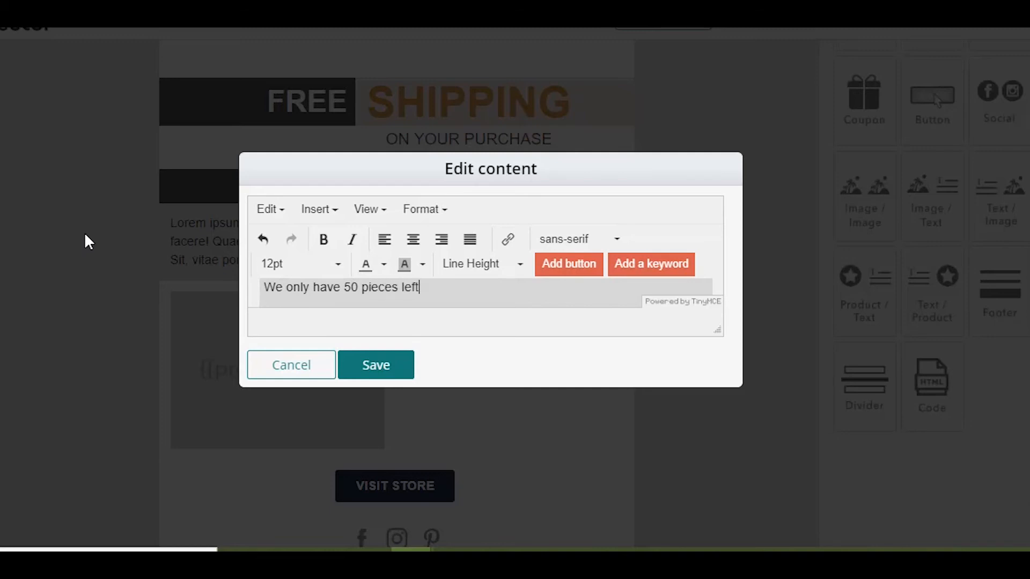
- Format the stock message as centered, bold, 22pt text and save the block
double_click(353, 292)
triple_click(375, 288)
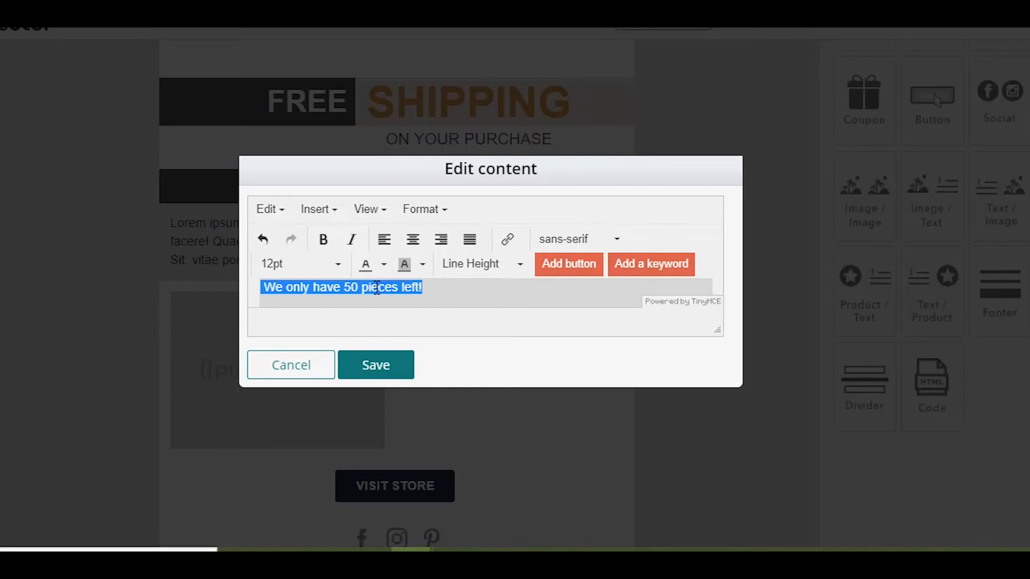
left_click(420, 243)
left_click(323, 239)
left_click(332, 264)
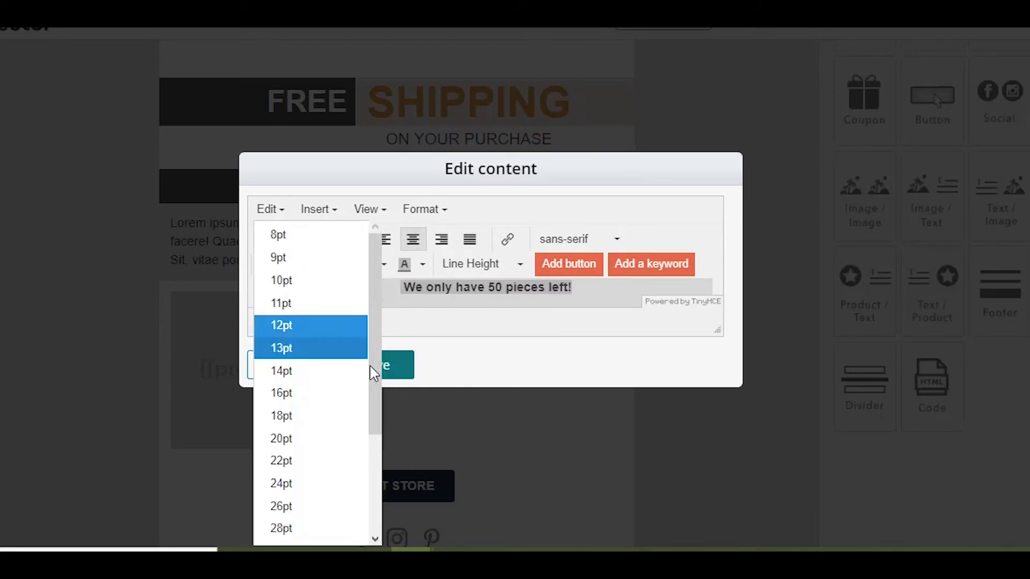
left_click(316, 462)
left_click(400, 370)
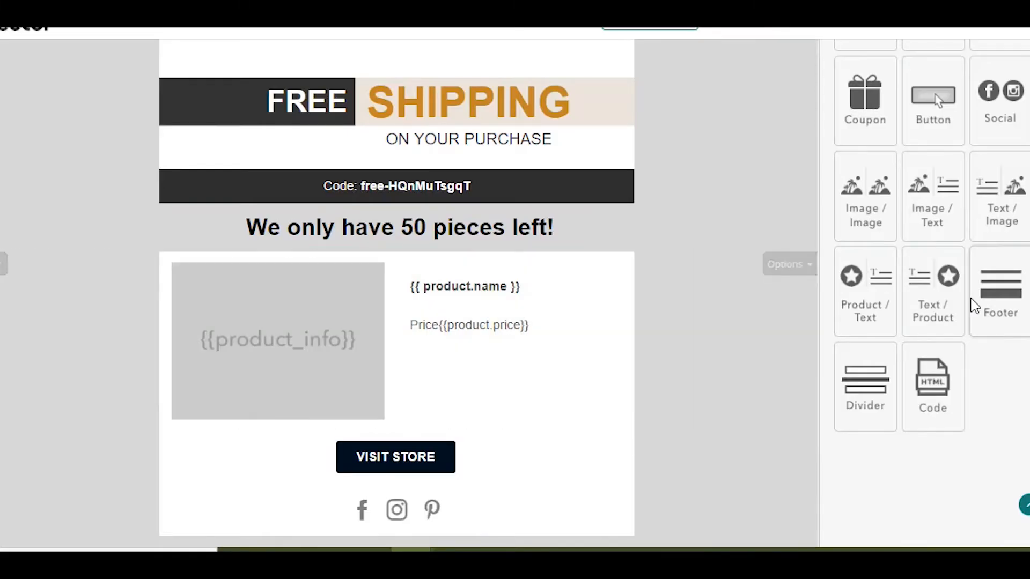
- Add a text block above the coupon reading "DON'T MISS OUT THE MOST RECOMMENDED ITEMS – TESTED BY MILLIONS OF USERS!"
mouse_move(395, 355)
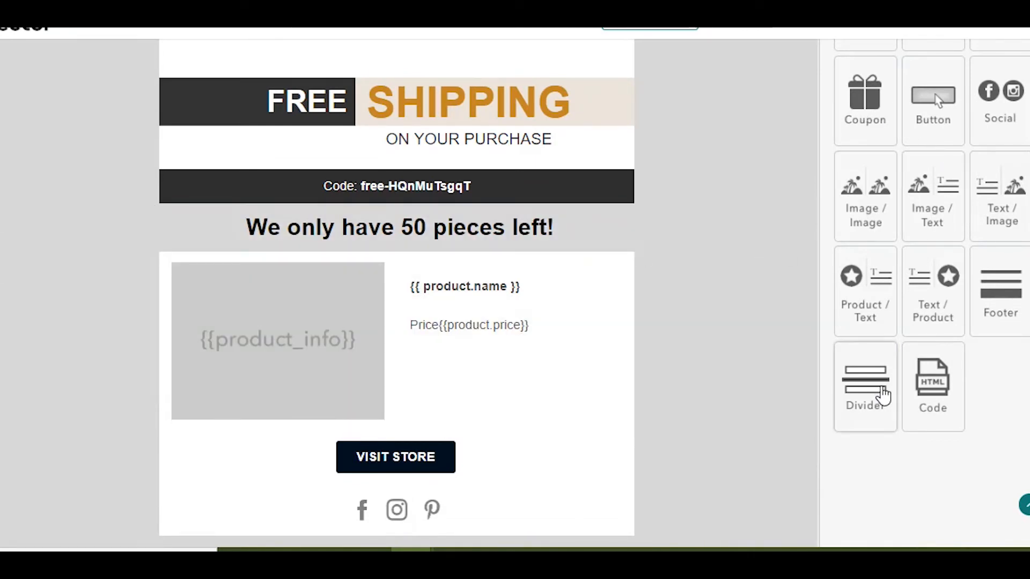
scroll(882, 396, "up", 3)
left_click_drag(862, 103, 381, 322)
left_click(556, 290)
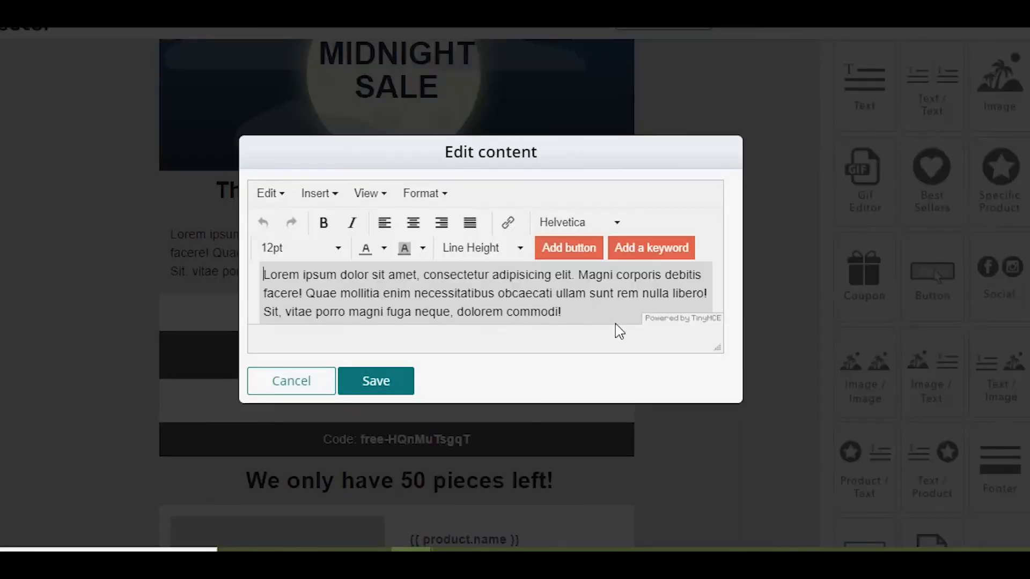
left_click_drag(620, 331, 207, 209)
type("DON'T MISS OUT THE MOST RECOMMENDED ITEMS – TESTED BY MILLIONS OF USERS!")
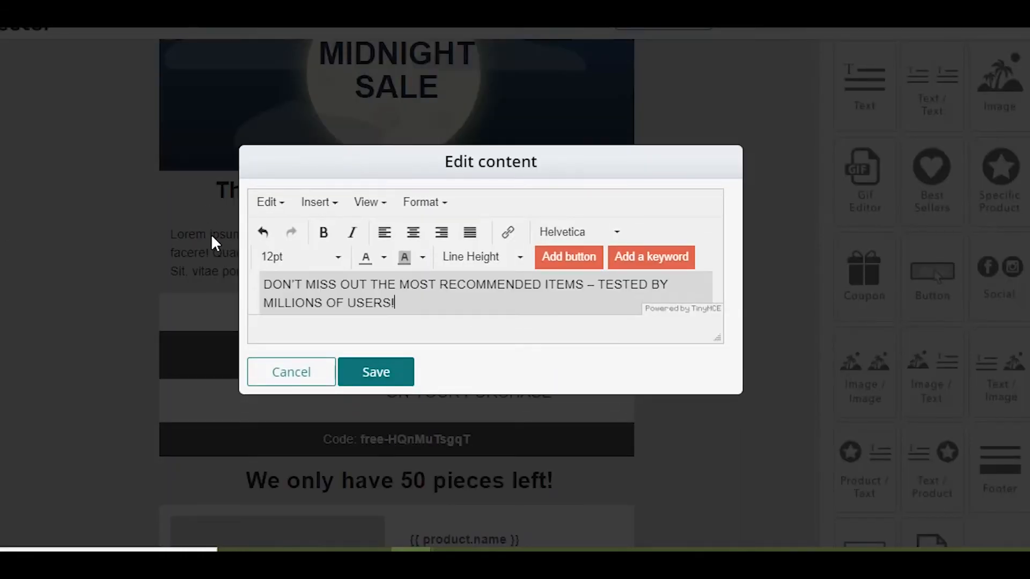
- Center the recommended items message and save the text block
key("ctrl+a")
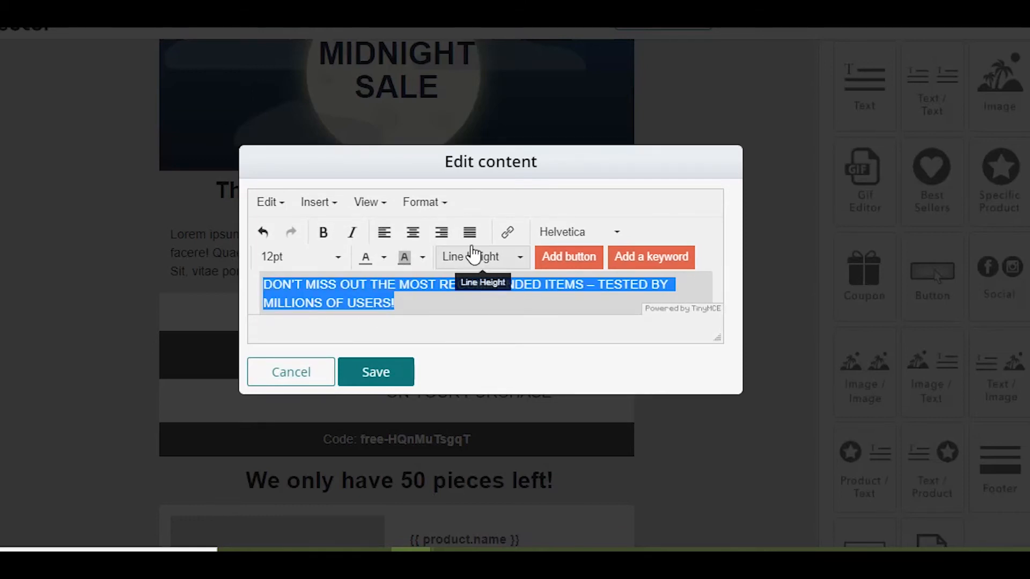
left_click(413, 232)
left_click(390, 378)
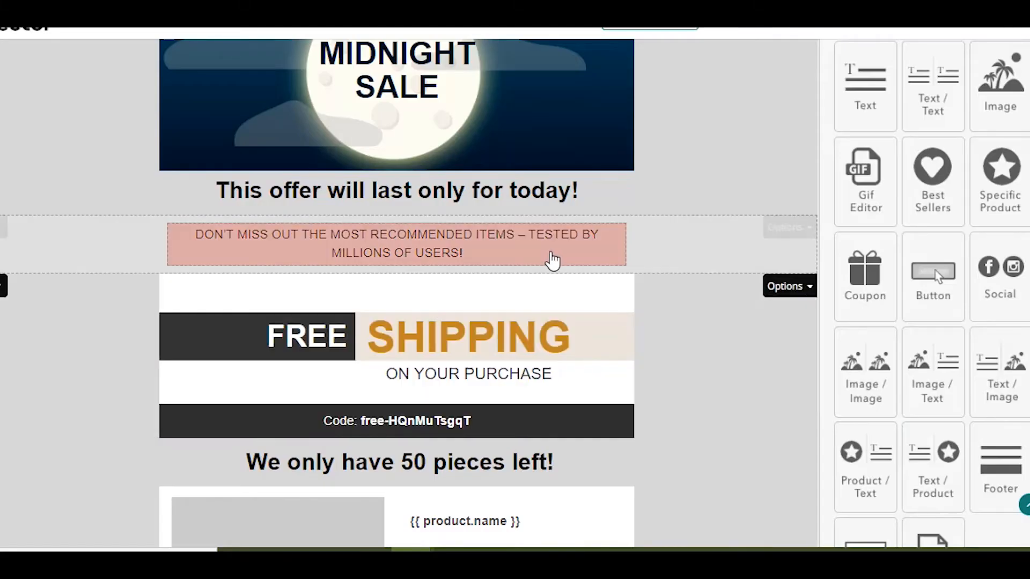
left_click(548, 255)
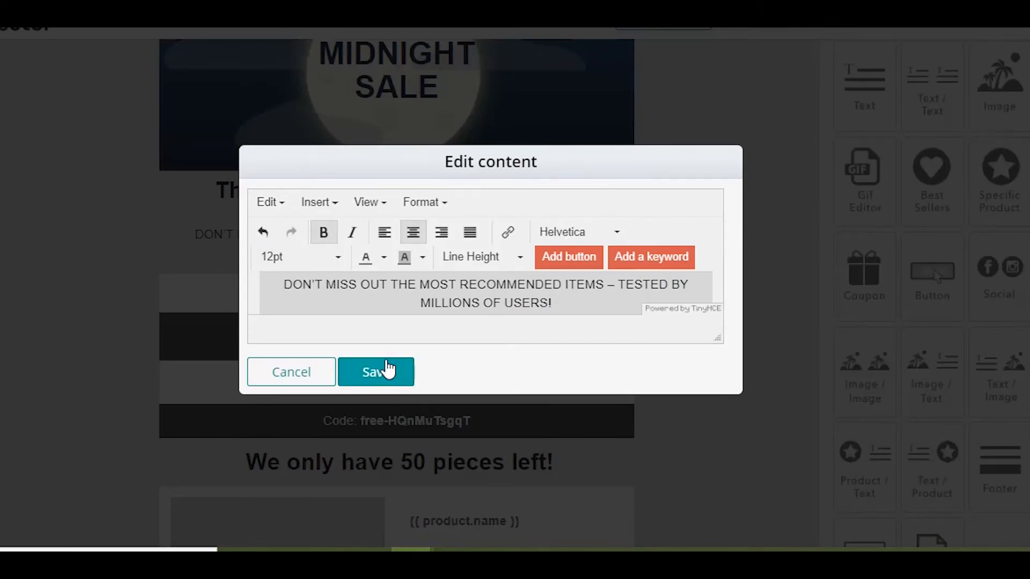
left_click(386, 369)
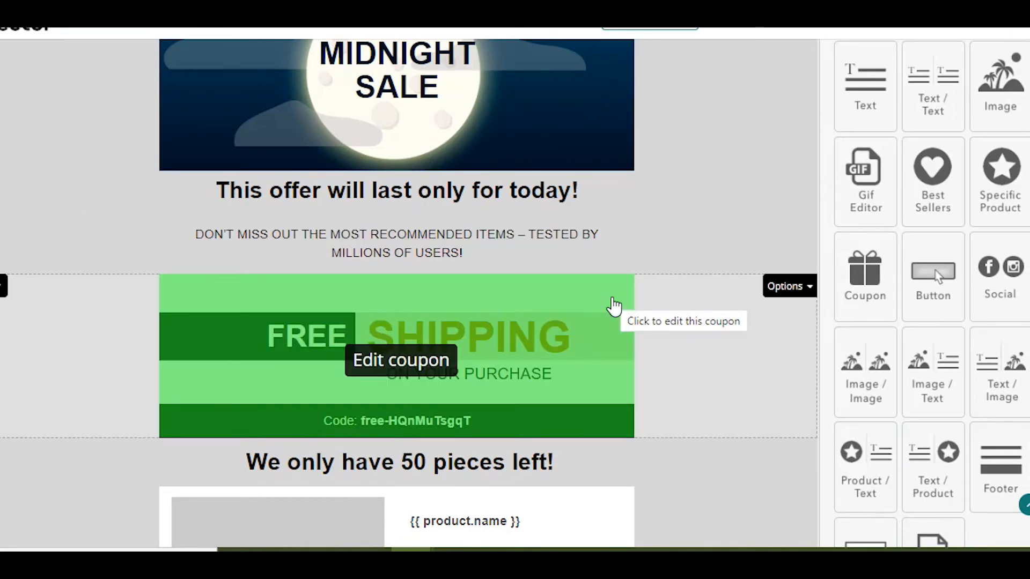
- Set the email subject to "A painless solution for your hurting knees!" followed by the flushed face emoji
scroll(596, 365, "up", 5)
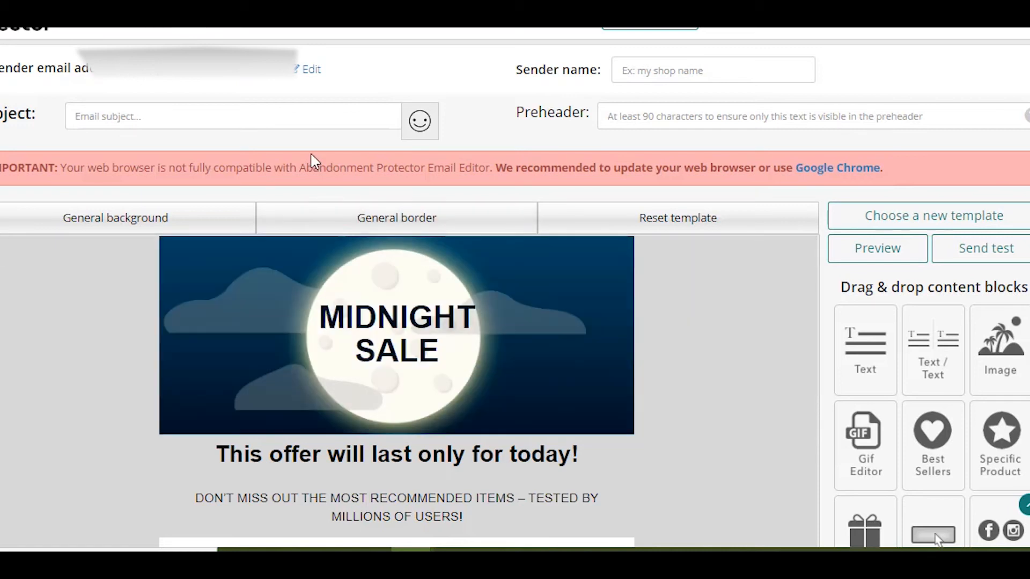
left_click(299, 121)
type("A painless solution for your hurting knees!")
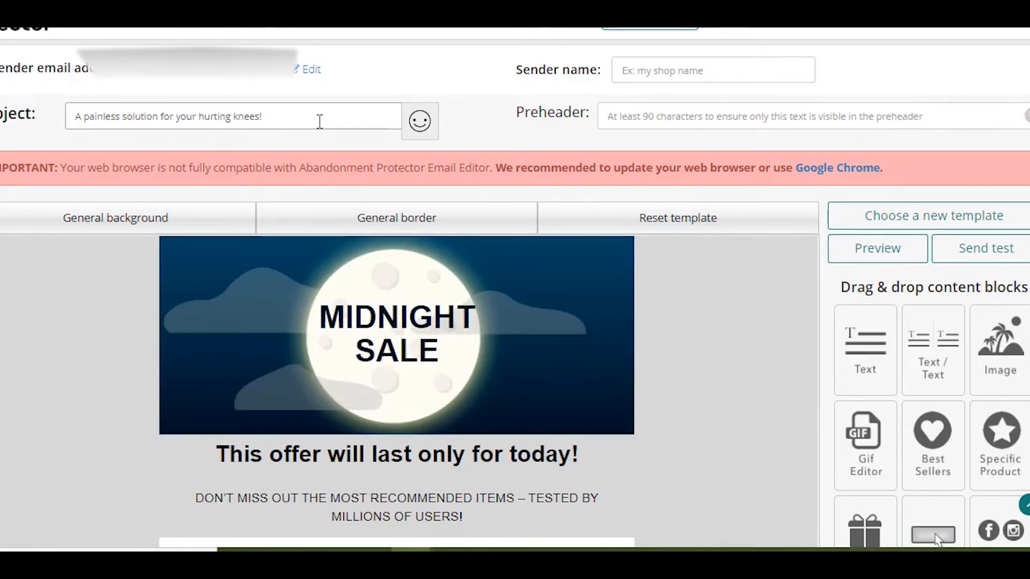
left_click(420, 123)
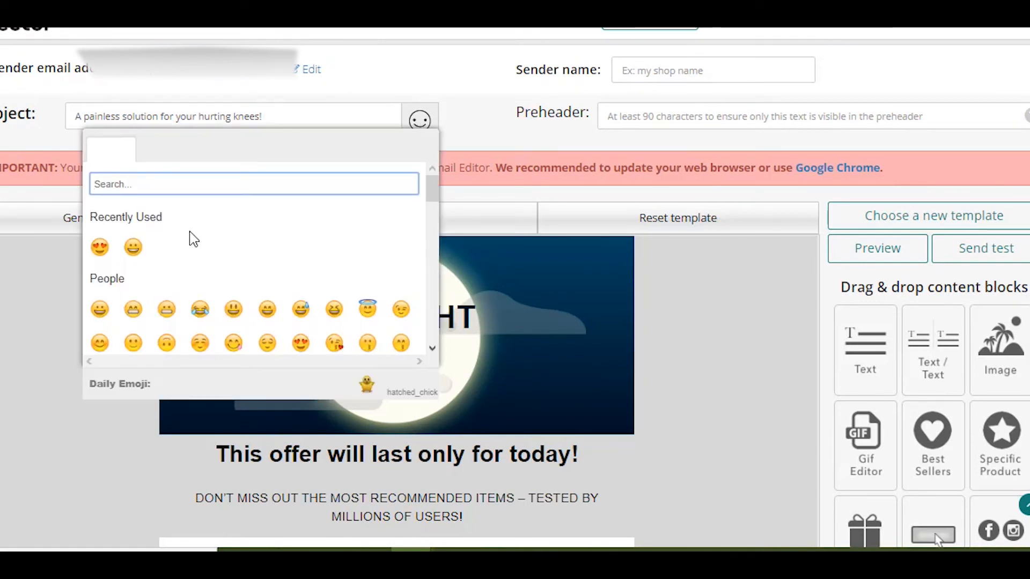
scroll(320, 248, "down", 3)
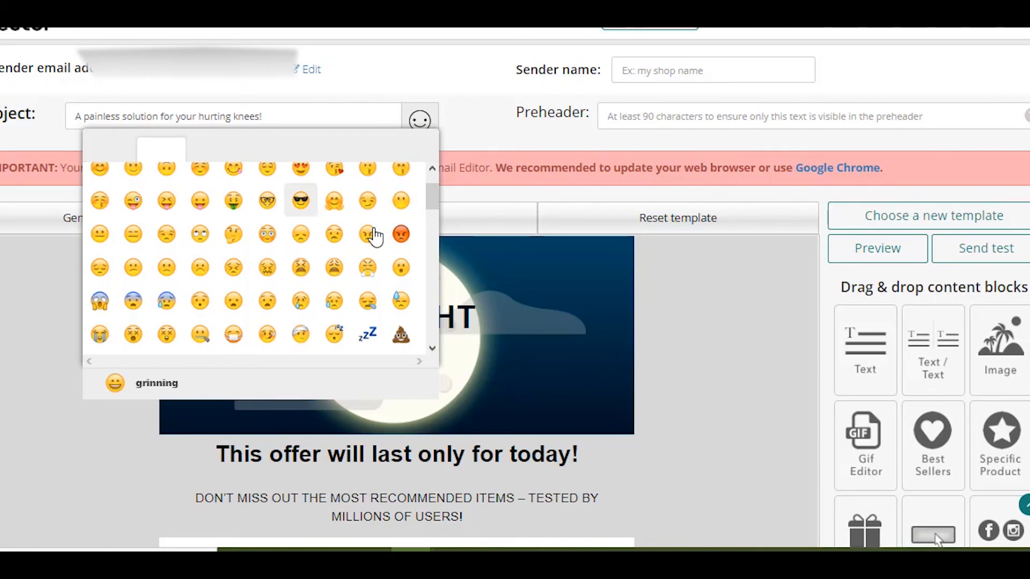
left_click(275, 236)
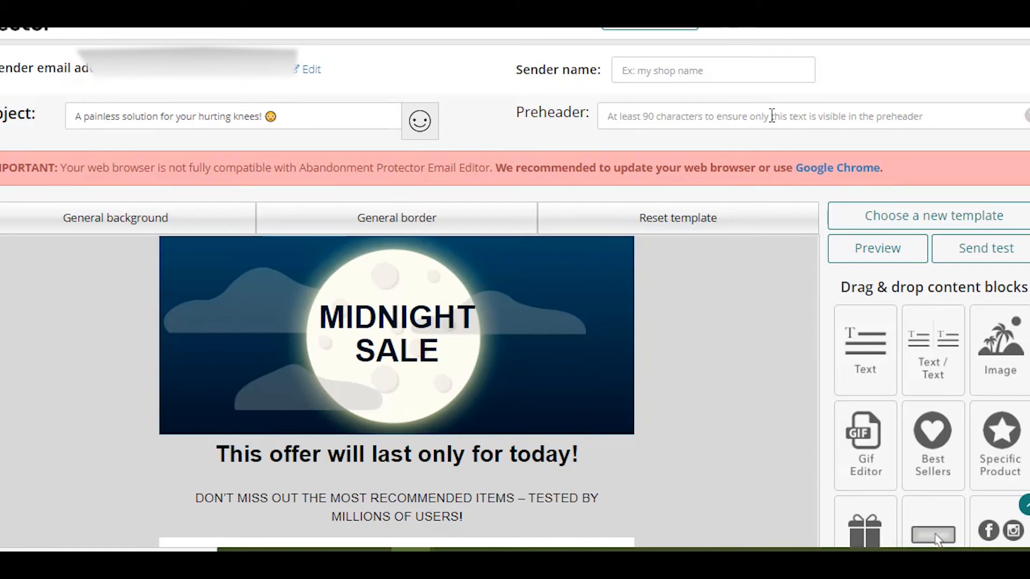
- Set the preheader to "Tested by millions of users!"
left_click(772, 116)
type("T")
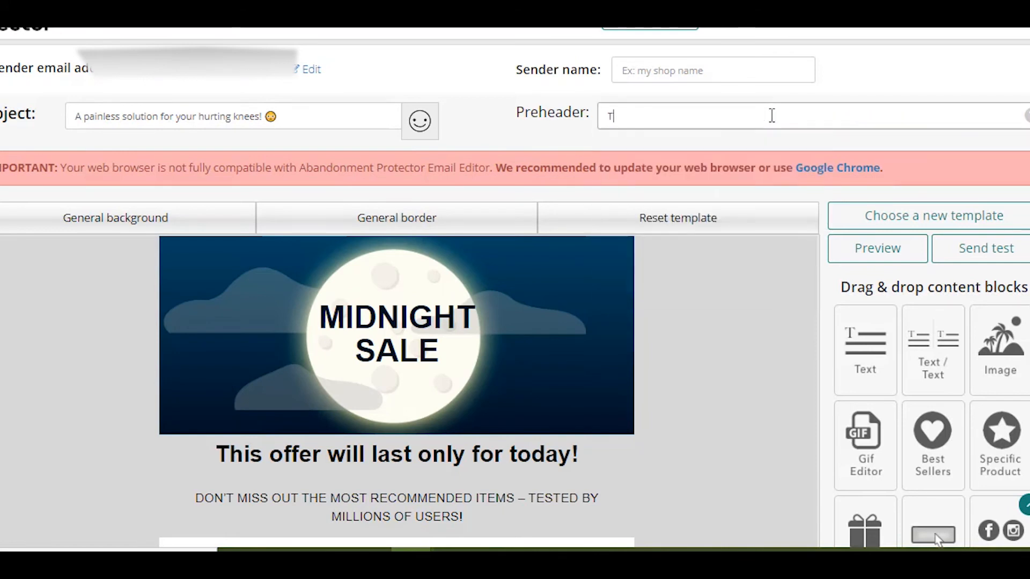
type("ested by mi")
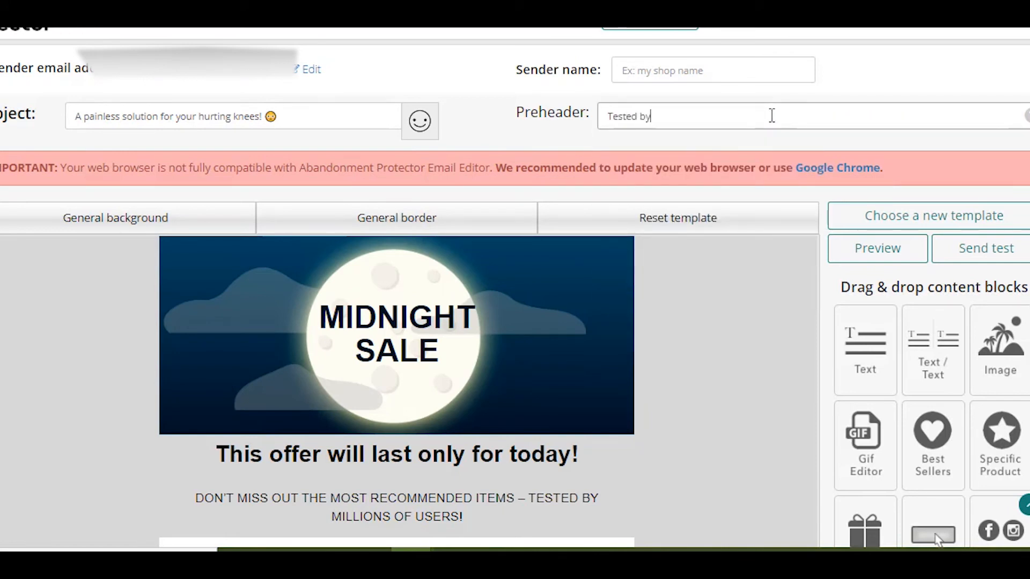
type("llions of users!")
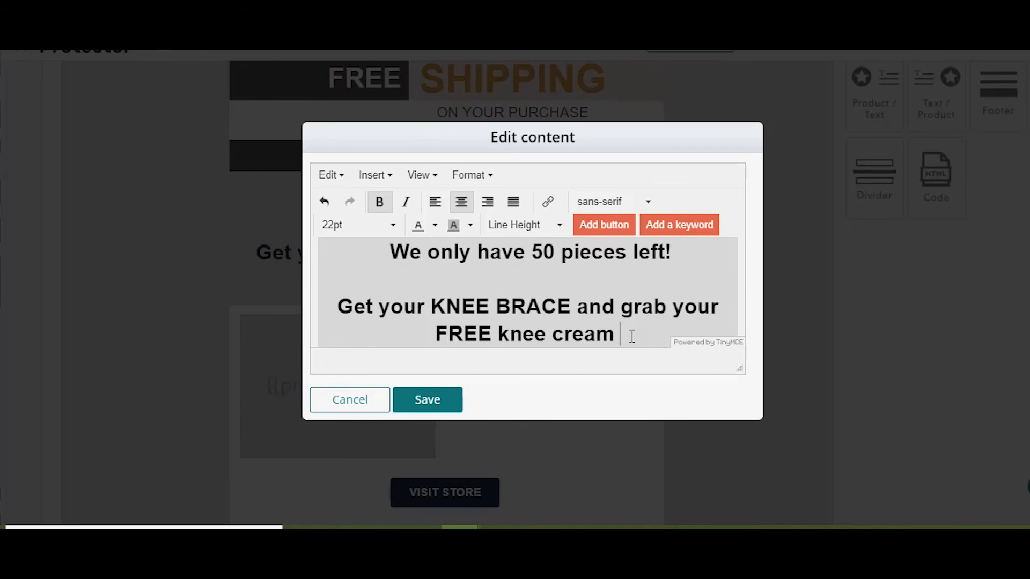
- End the "Get your KNEE BRACE and grab your FREE knee cream" line with an exclamation mark and save the block
type("!")
left_click(427, 400)
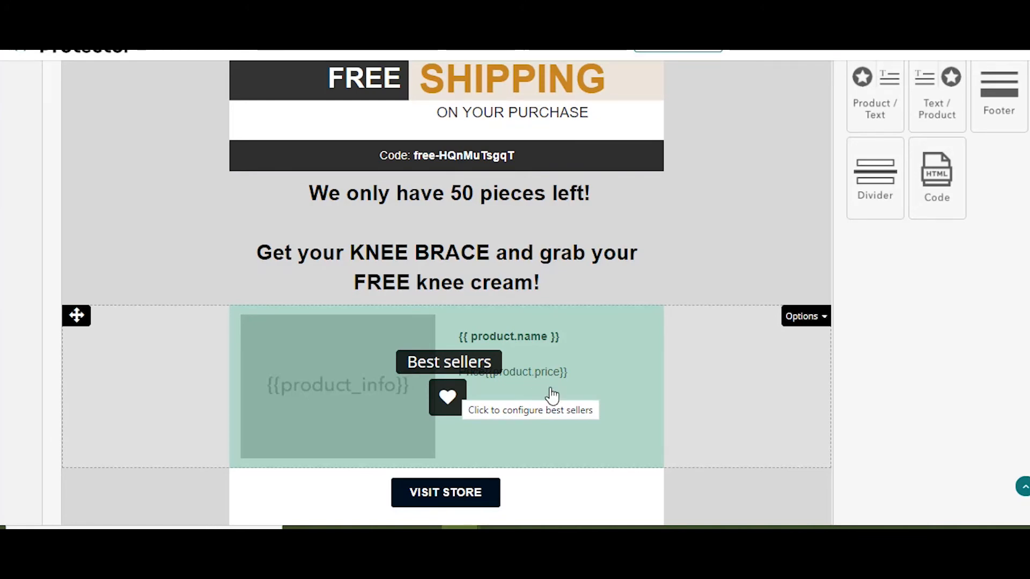
scroll(553, 395, "up", 7)
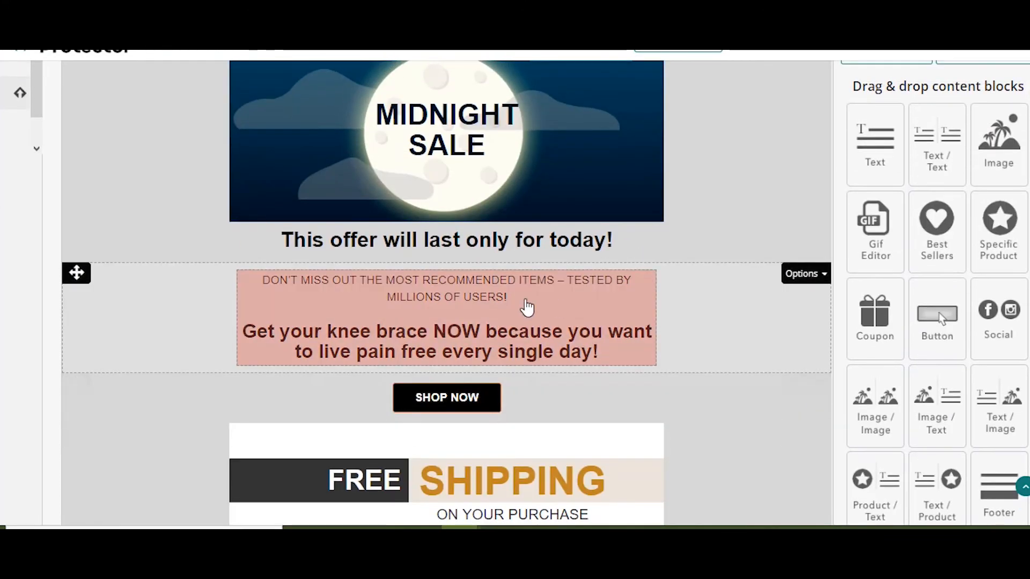
left_click(499, 328)
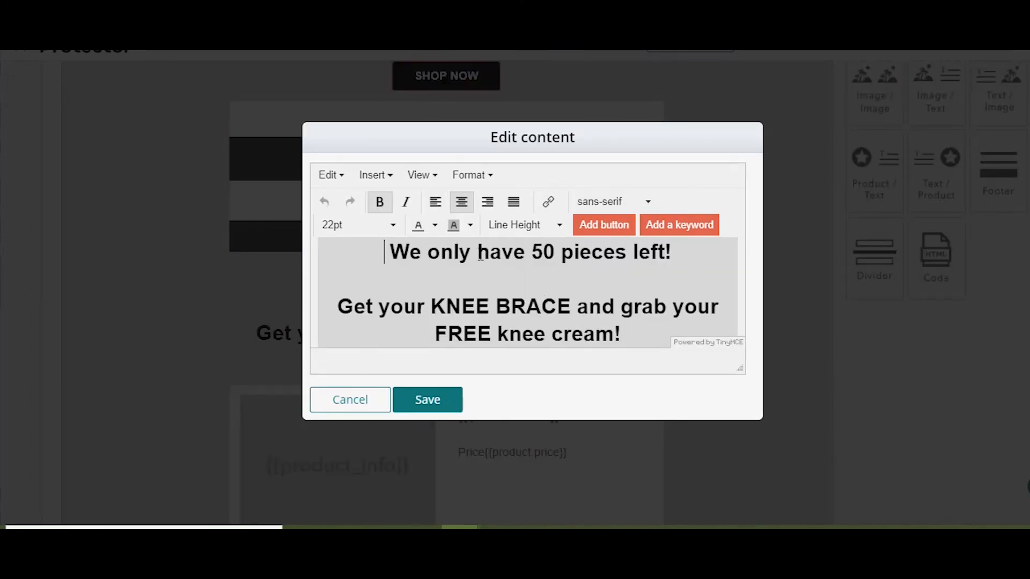
- Add the line "*Only for orders above 50$!" below the free knee cream offer in the stock message block
left_click_drag(436, 336, 658, 341)
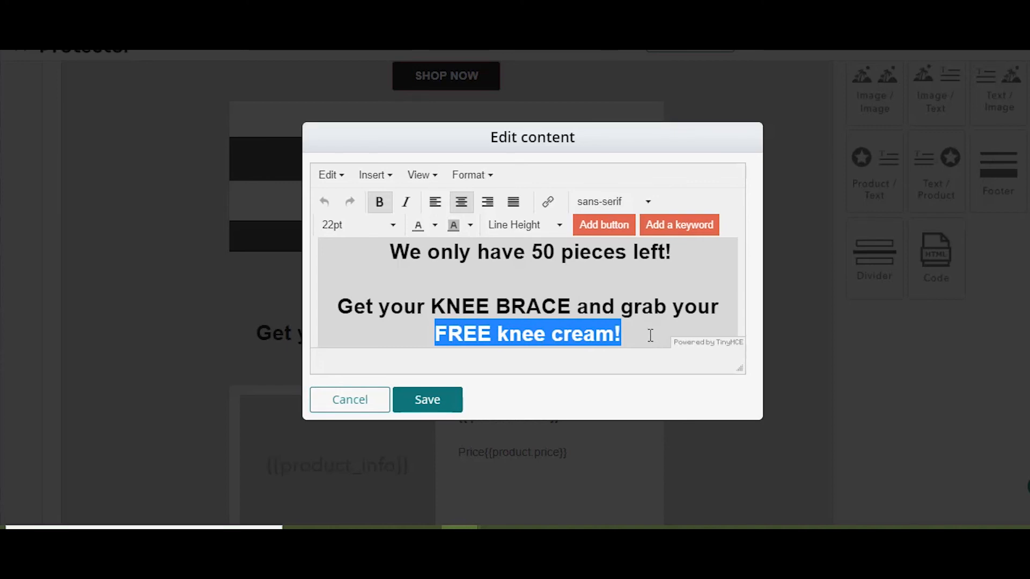
left_click(650, 340)
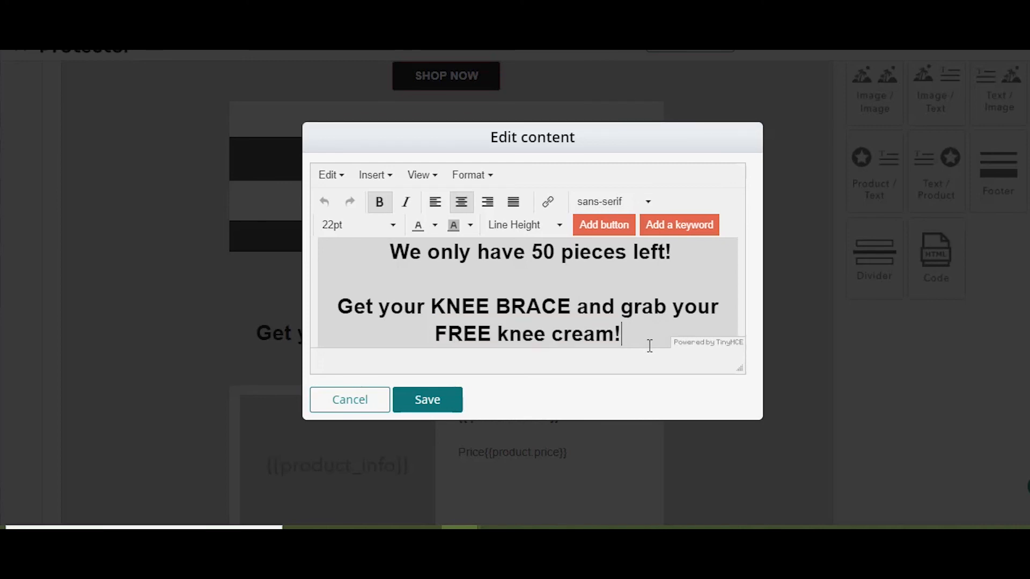
key("Return")
type("*Only f")
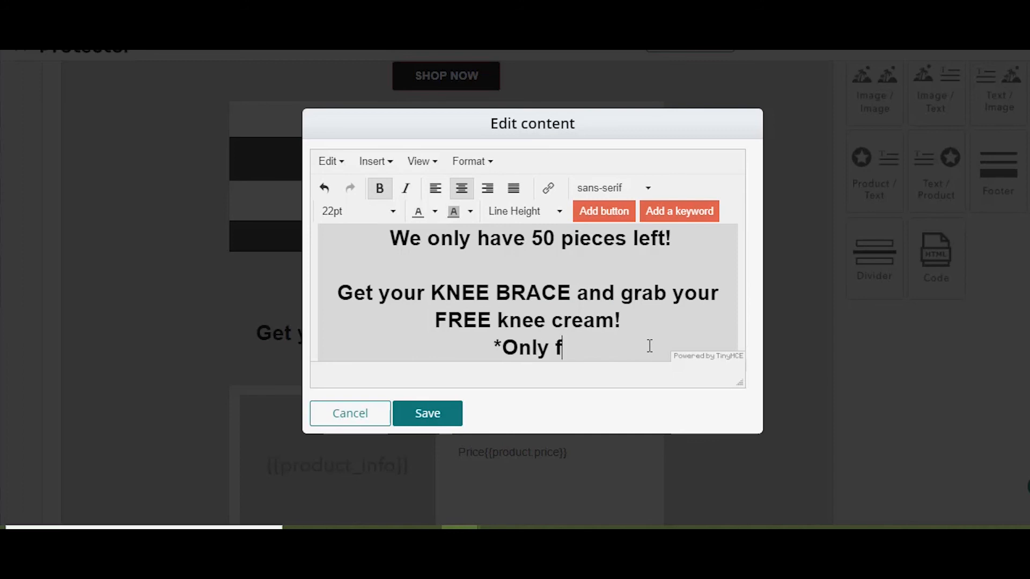
type("or orders abo")
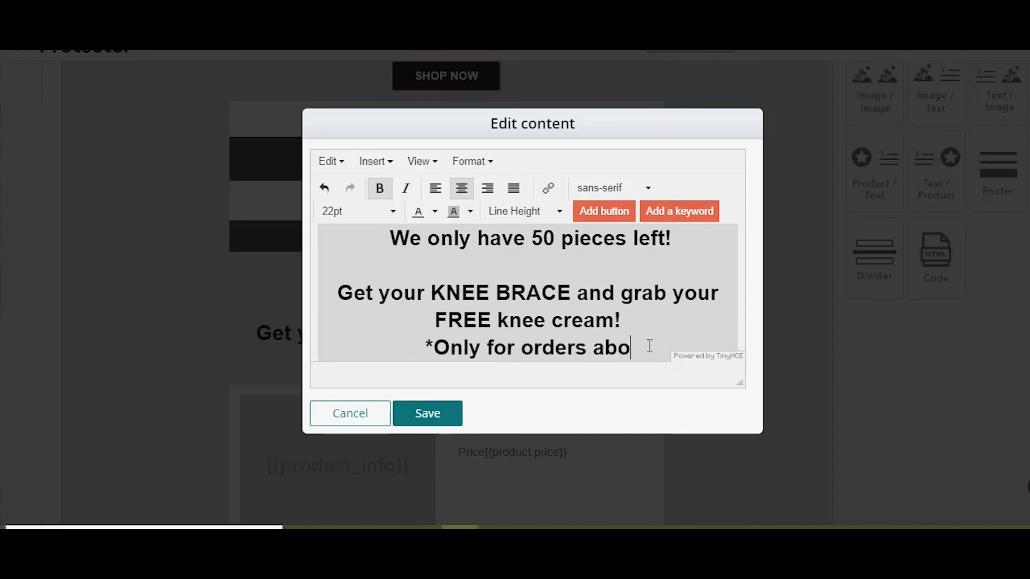
type("ve 50")
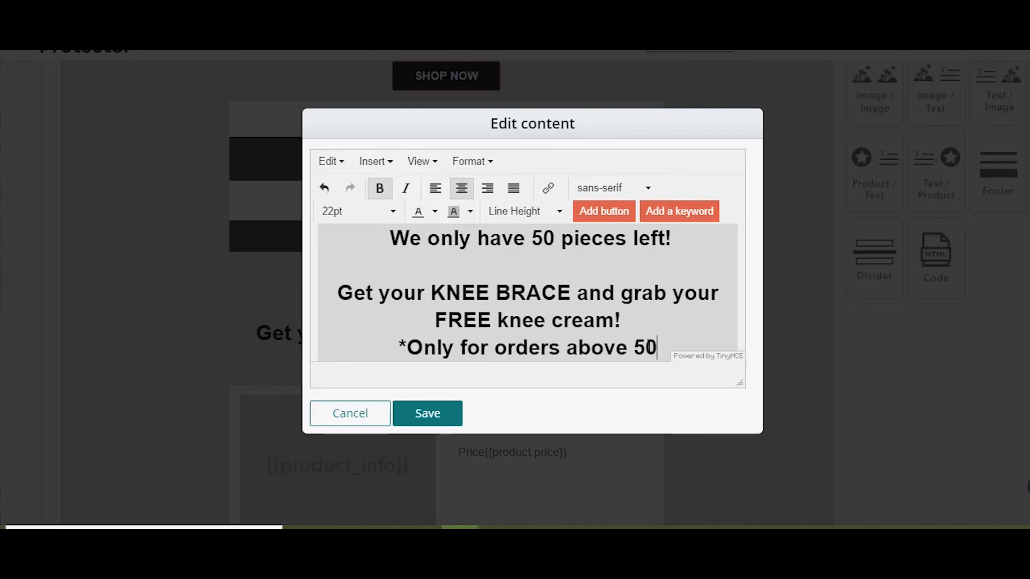
type("^")
key("BackSpace")
type("$!")
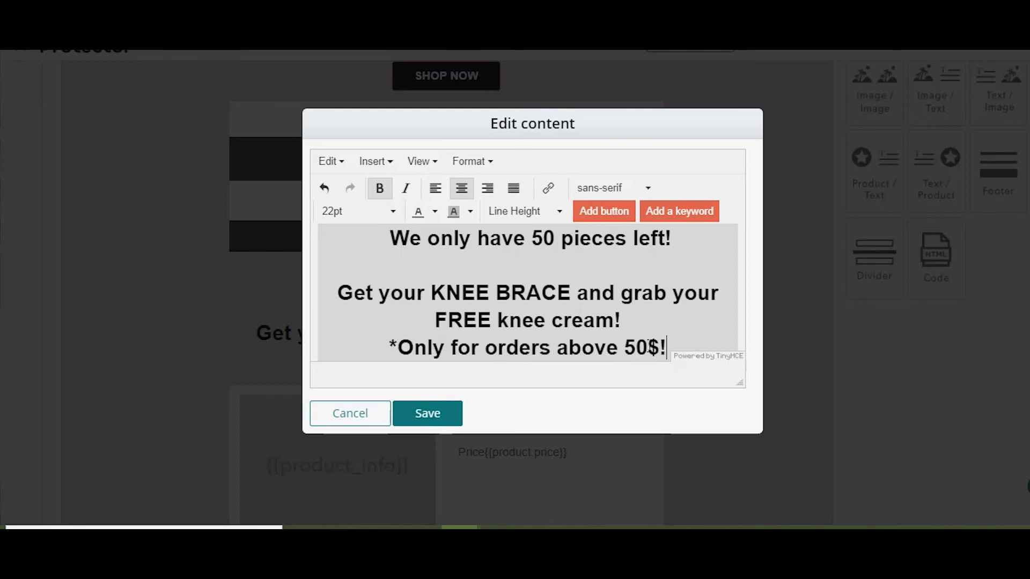
- Format the minimum order condition as 16pt text without bold and save the block
double_click(486, 354)
triple_click(486, 354)
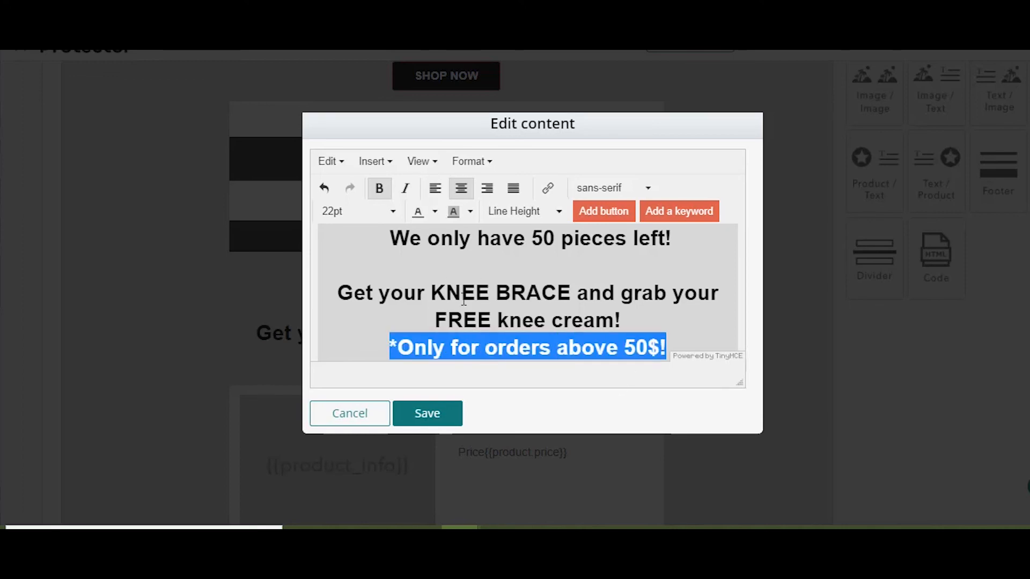
left_click(365, 213)
left_click(390, 382)
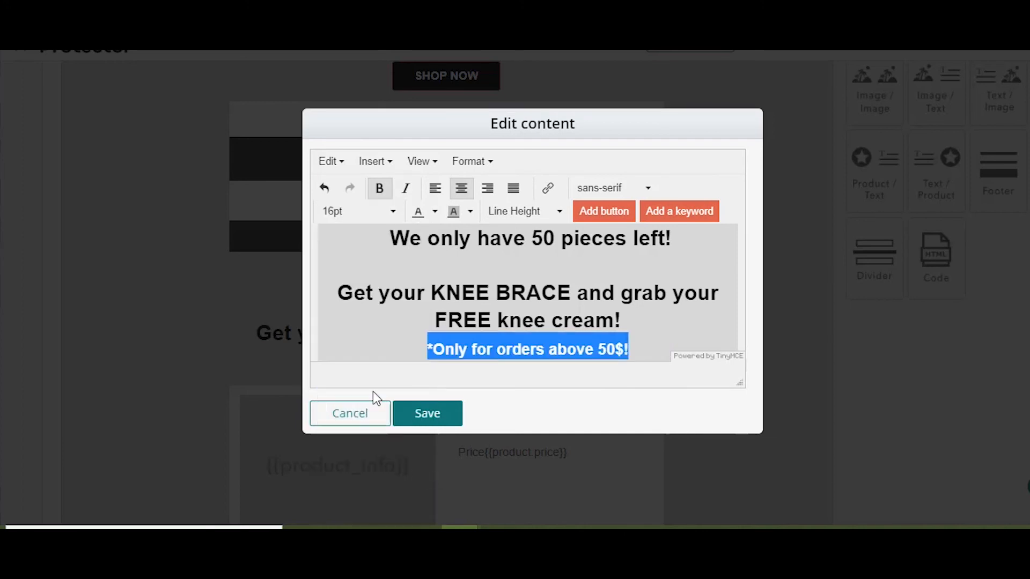
left_click(379, 187)
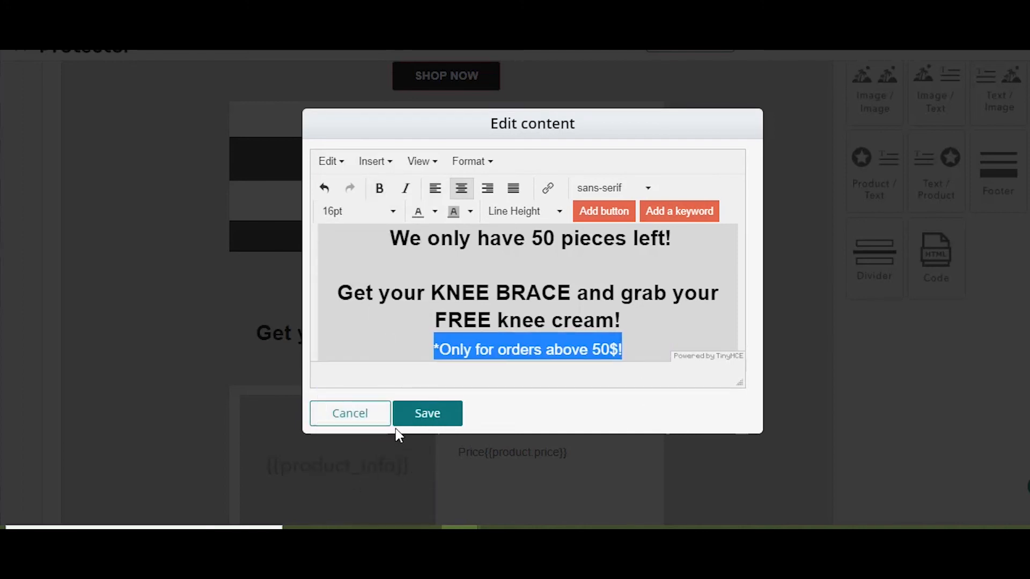
left_click(408, 418)
- Change the headline on the moon banner to "VIP SALE"
scroll(768, 407, "down", 3)
scroll(767, 437, "up", 3)
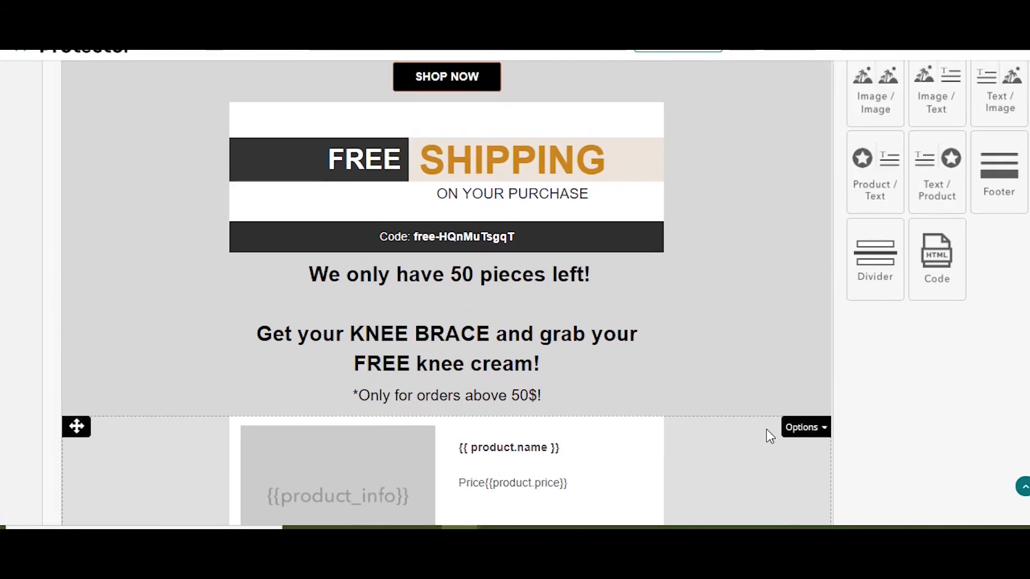
scroll(606, 375, "up", 10)
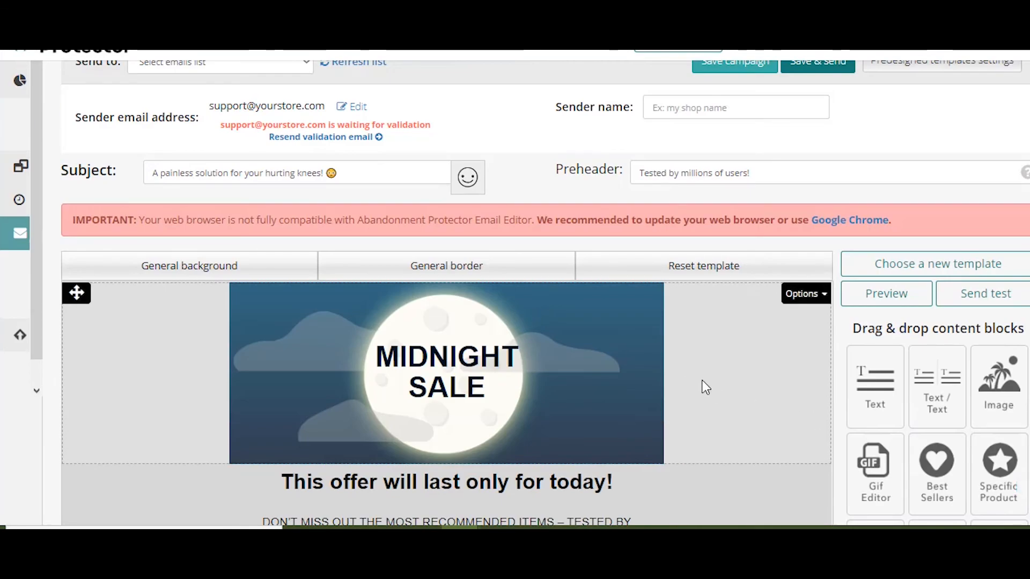
scroll(724, 370, "down", 2)
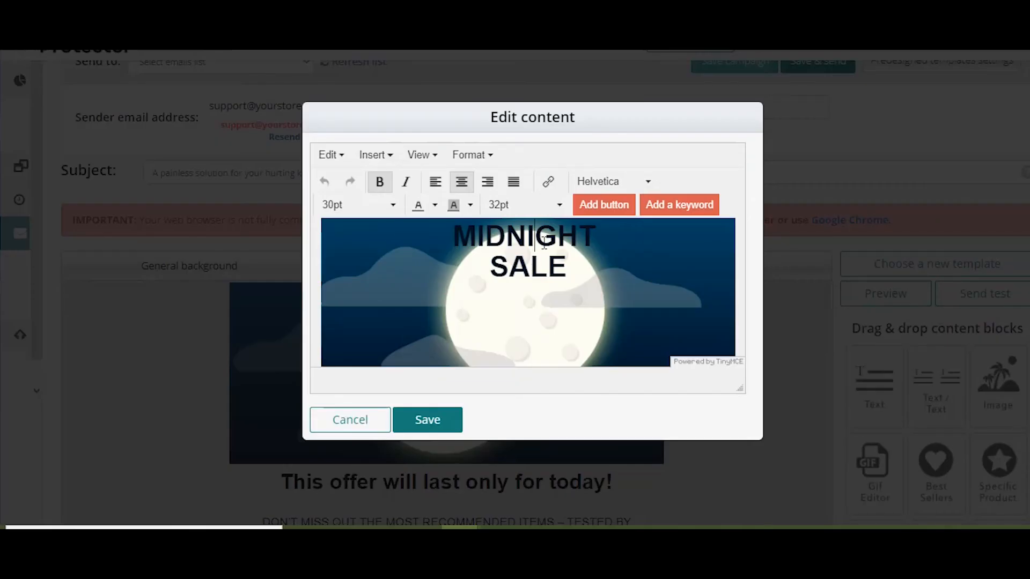
double_click(539, 242)
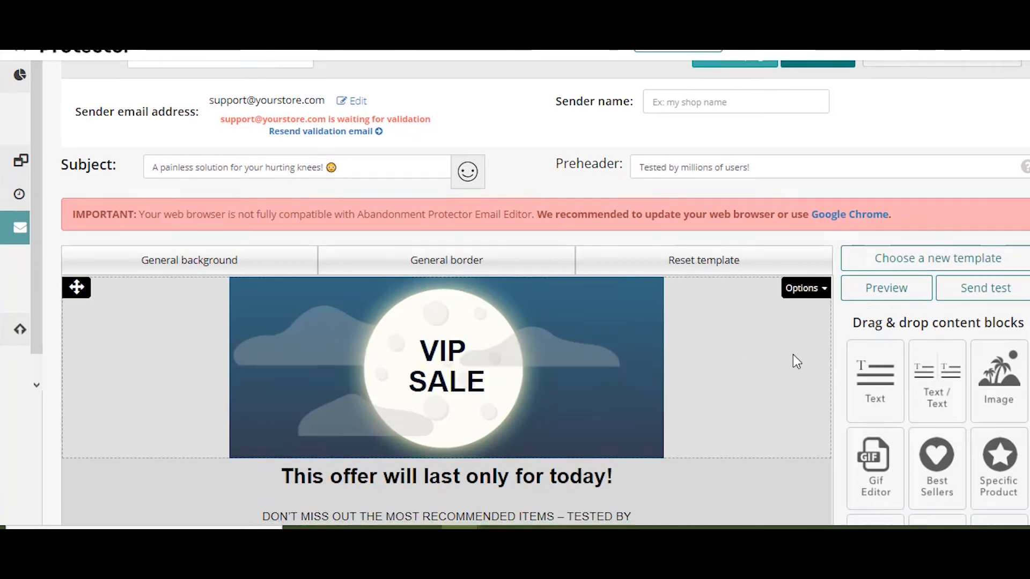
scroll(605, 259, "down", 1)
scroll(748, 361, "up", 3)
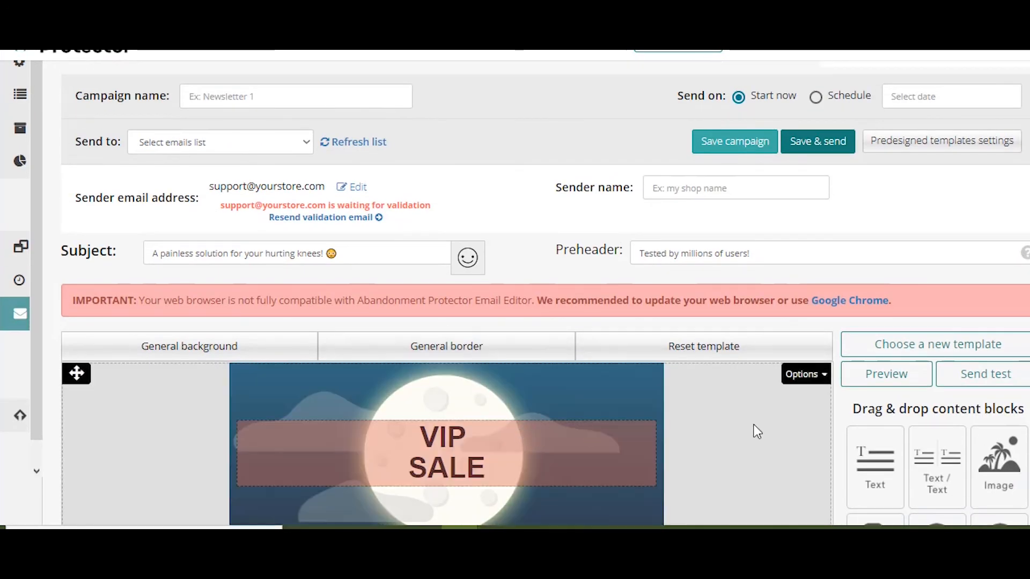
scroll(757, 431, "down", 10)
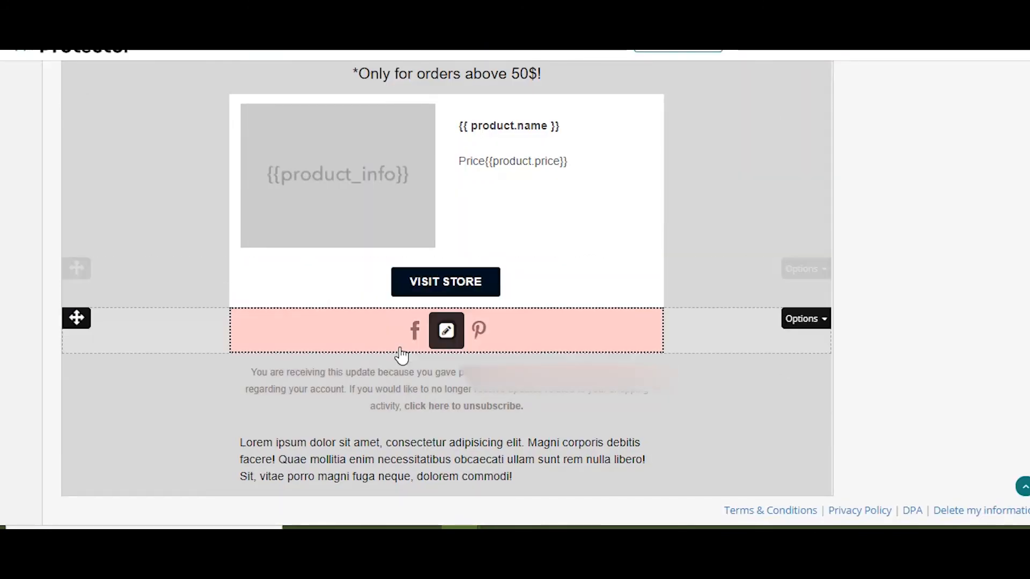
scroll(722, 393, "up", 8)
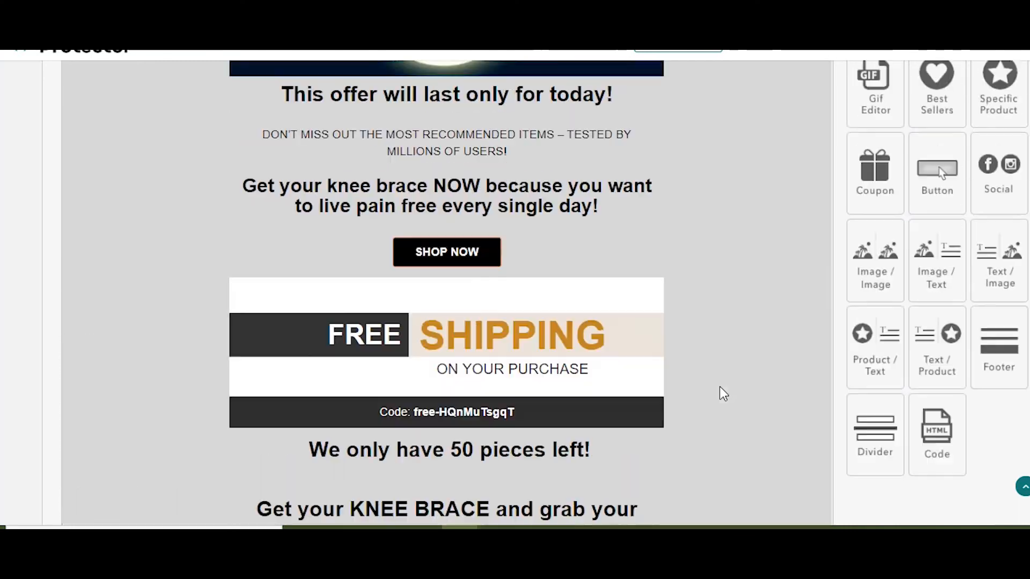
scroll(751, 395, "up", 5)
scroll(829, 324, "down", 5)
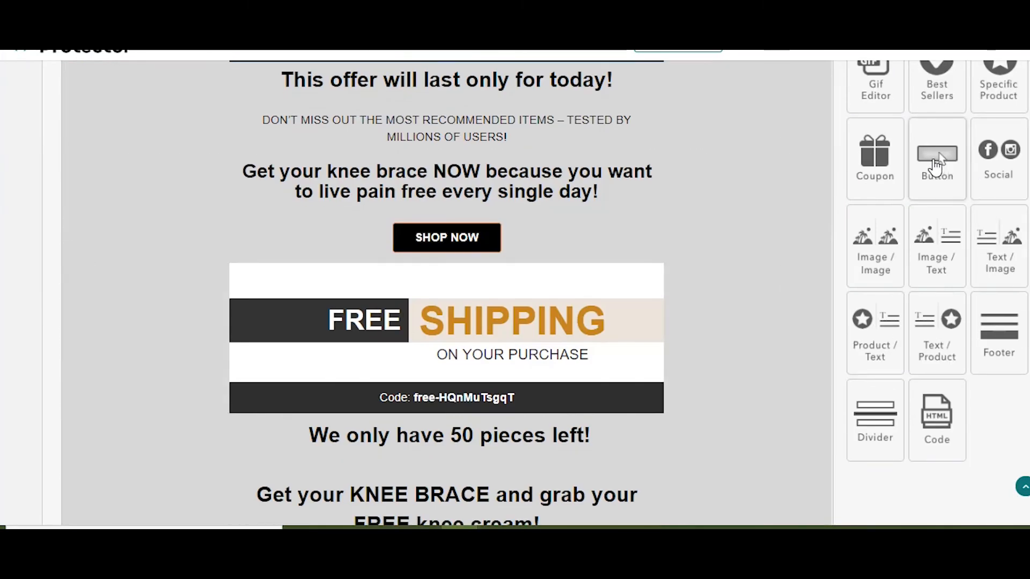
- Add a button block between the "*Only for orders above 50$!" line and the product block
left_click_drag(937, 164, 490, 346)
scroll(625, 238, "down", 4)
scroll(625, 239, "up", 3)
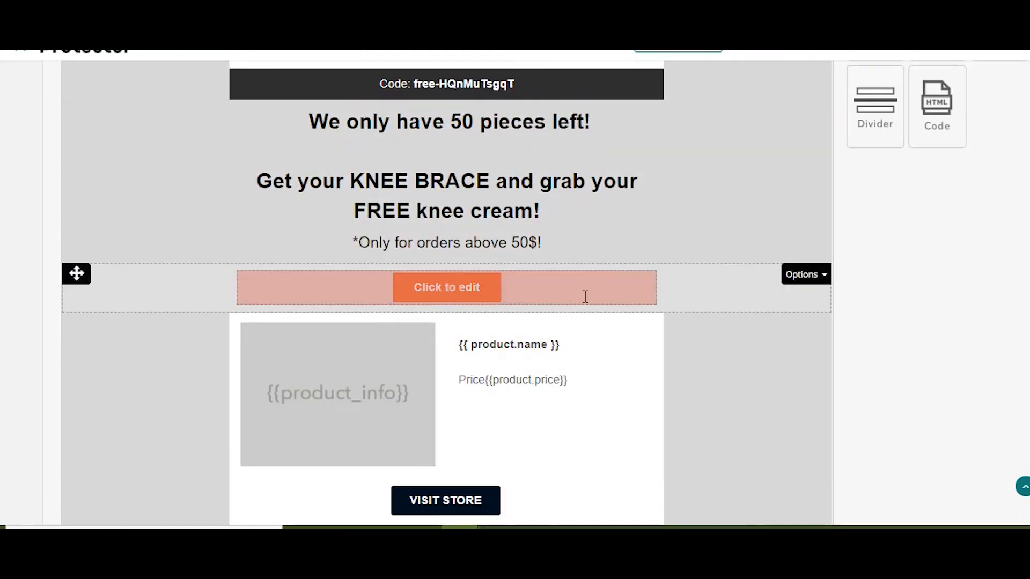
- Open the new orange button for editing and replace its label with "visit store"
left_click(559, 290)
left_click(541, 282)
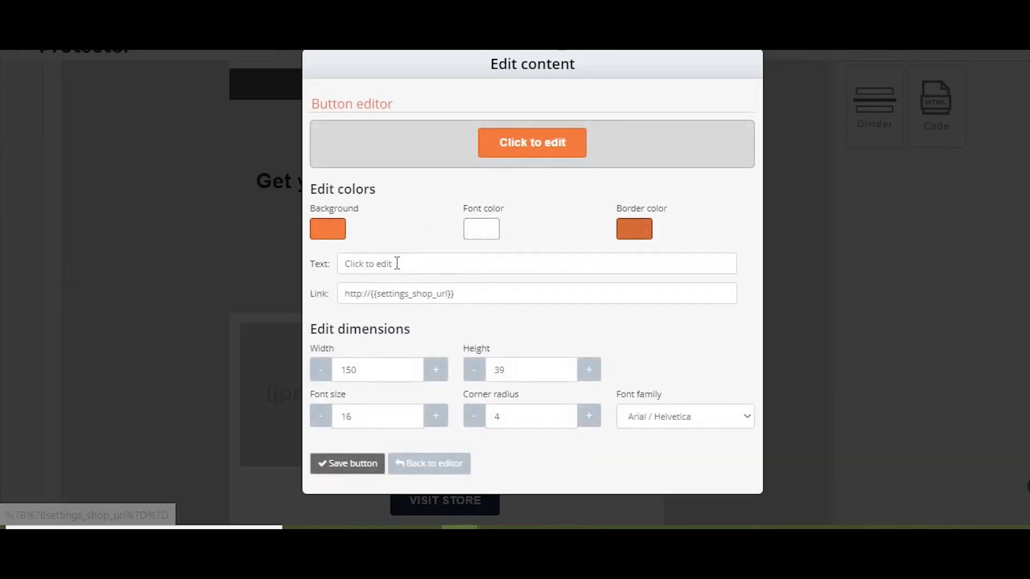
left_click(419, 269)
key("ctrl+shift+Left")
key("ctrl+shift+Left")
key("ctrl+shift+Left")
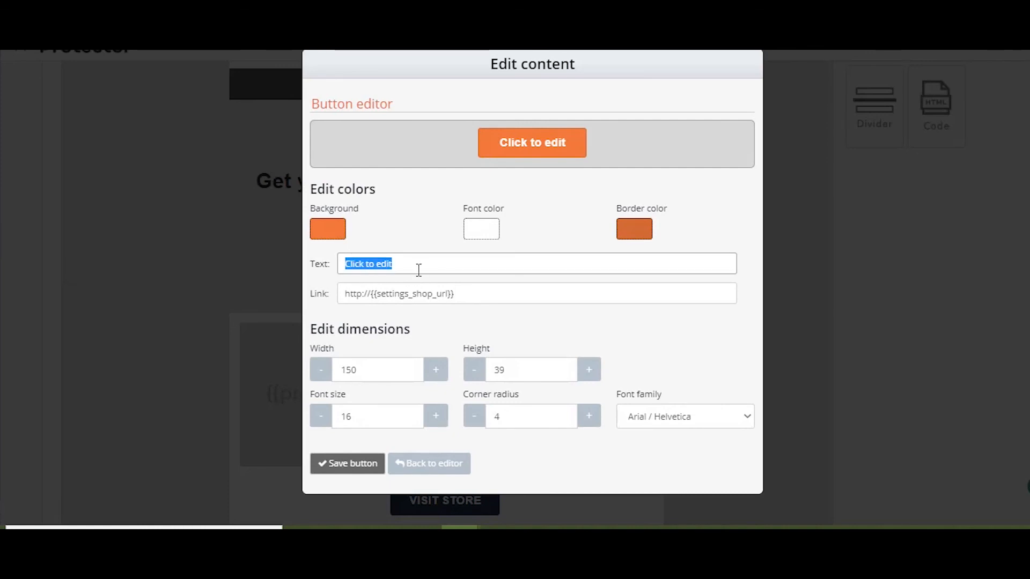
type("v")
key("BackSpace")
type("visi")
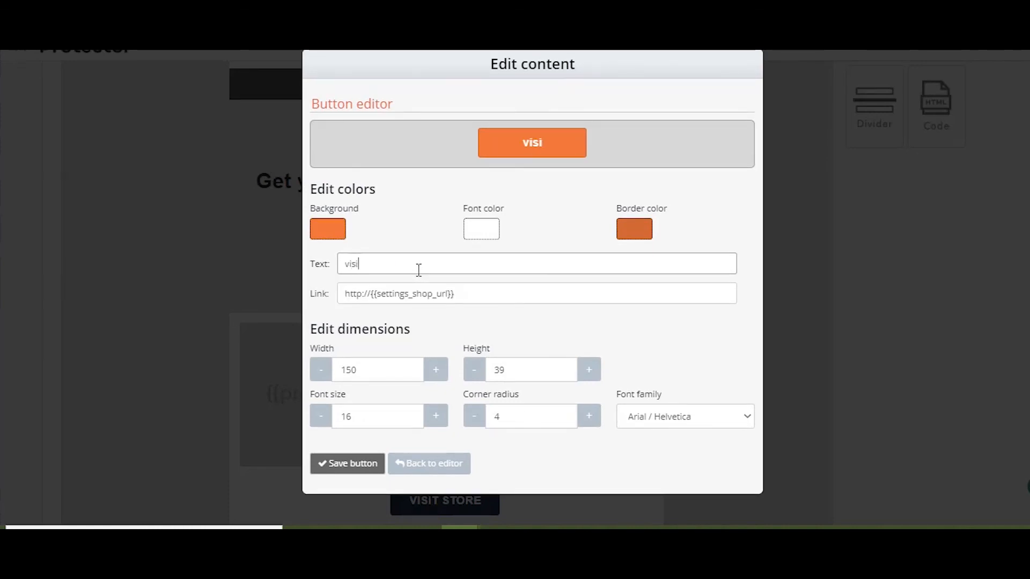
type("t store")
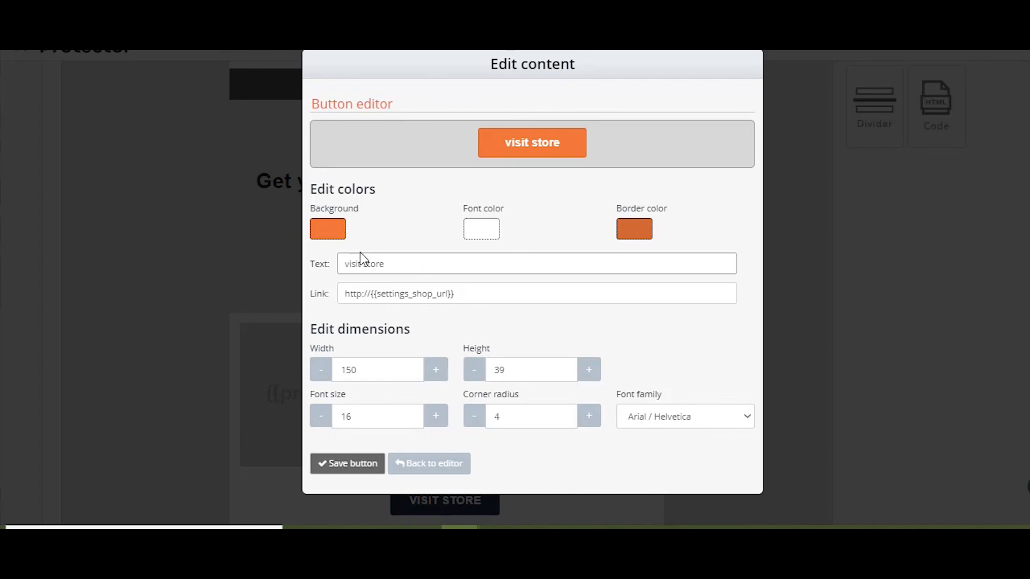
left_click(350, 265)
- Switch to the SMSBump analytics and examine the automations' ROI, orders, spending and conversion figures
scroll(709, 385, "down", 4)
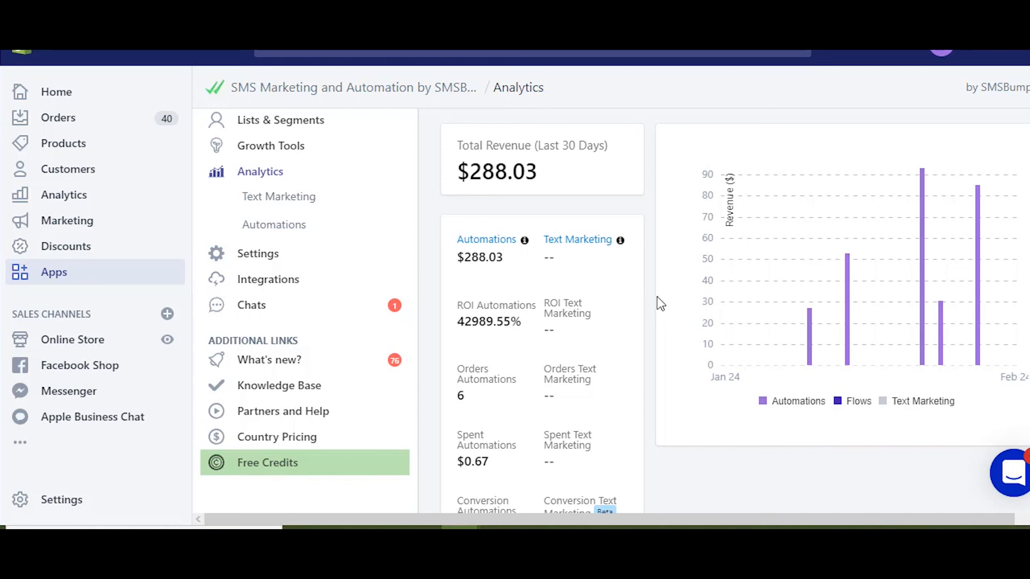
scroll(660, 304, "down", 3)
left_click_drag(456, 140, 530, 159)
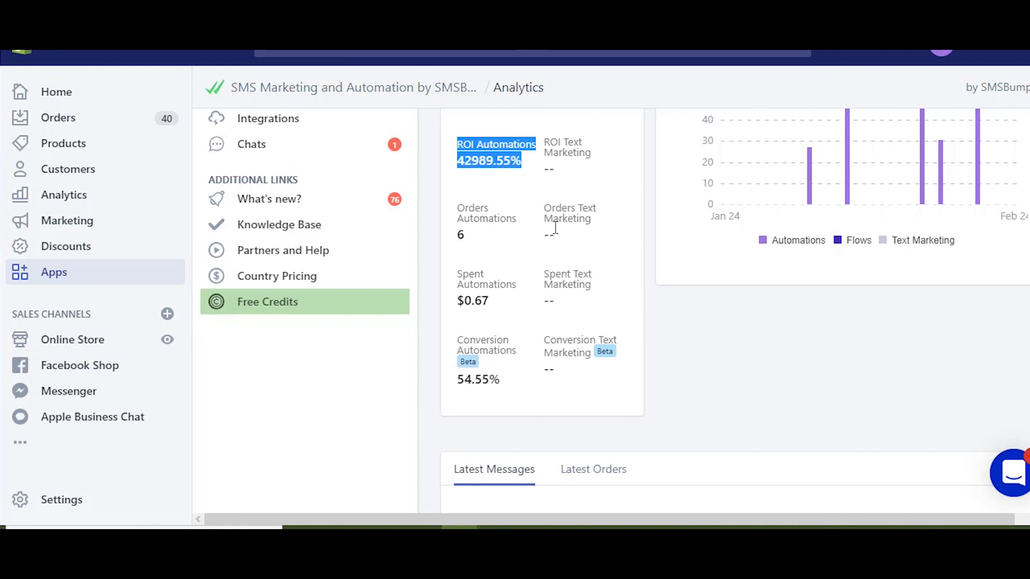
left_click(655, 314)
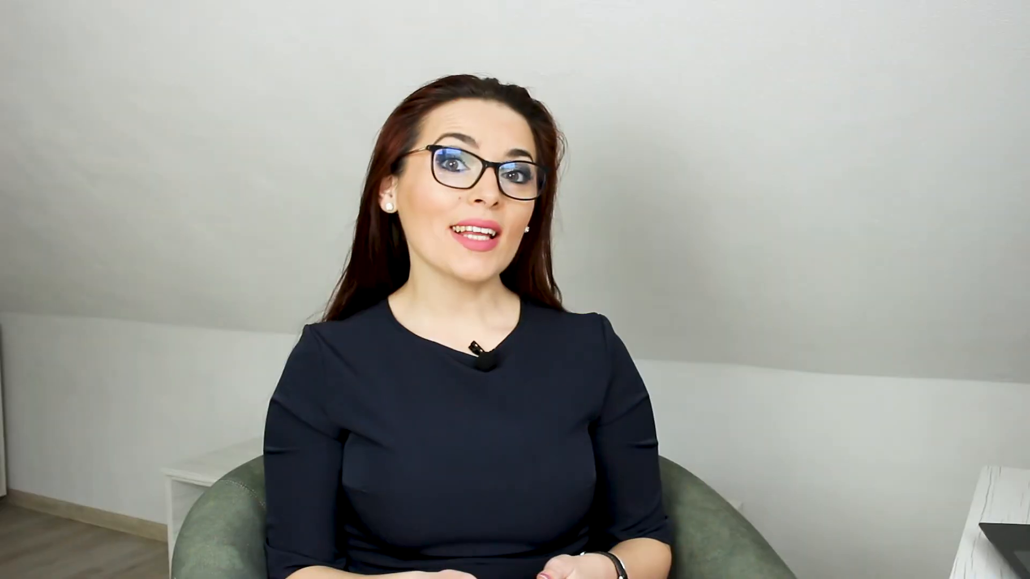